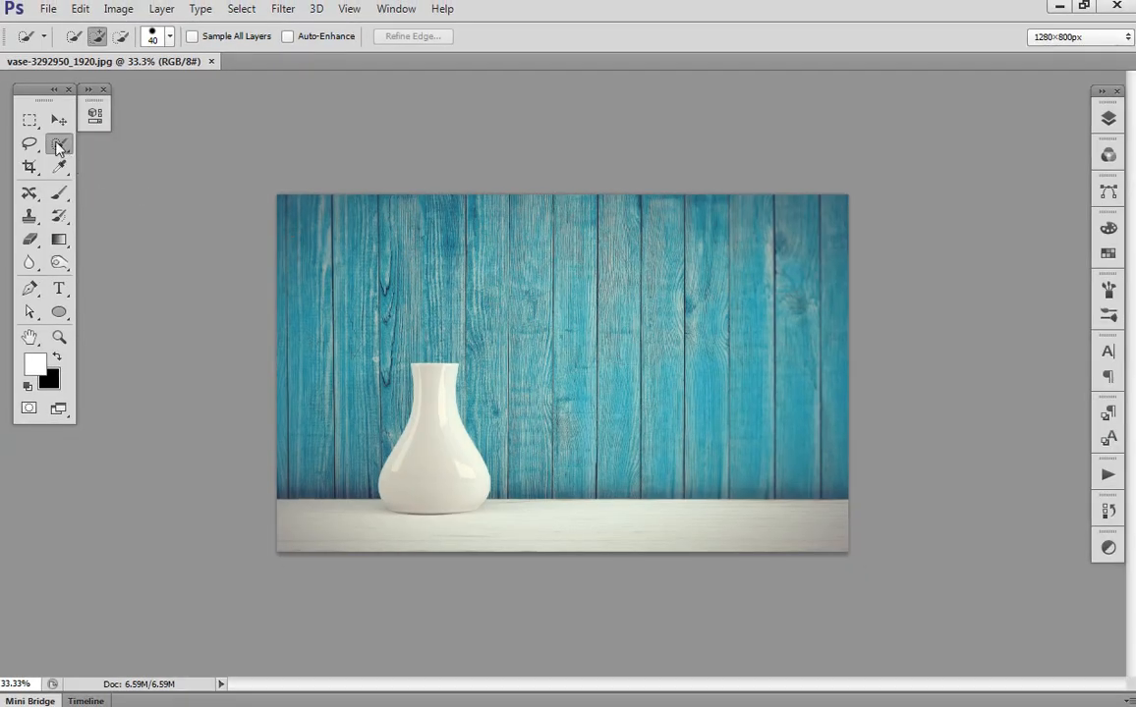
- Activate the Magic Wand Tool
right_click(120, 144)
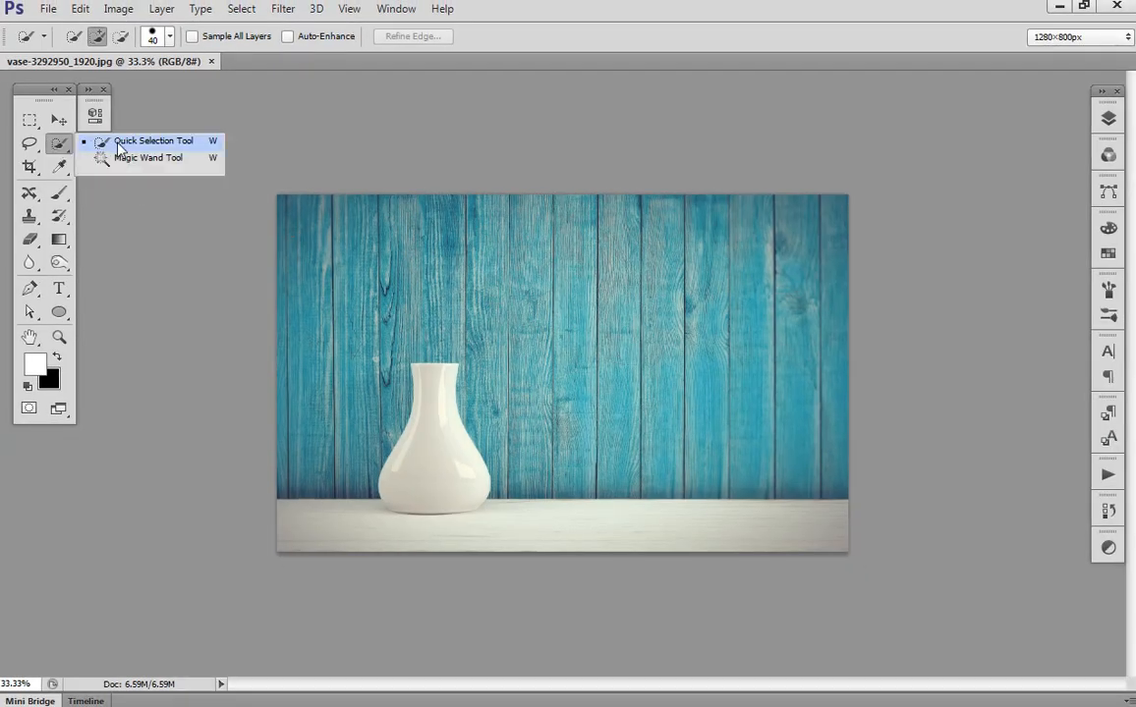
left_click(125, 157)
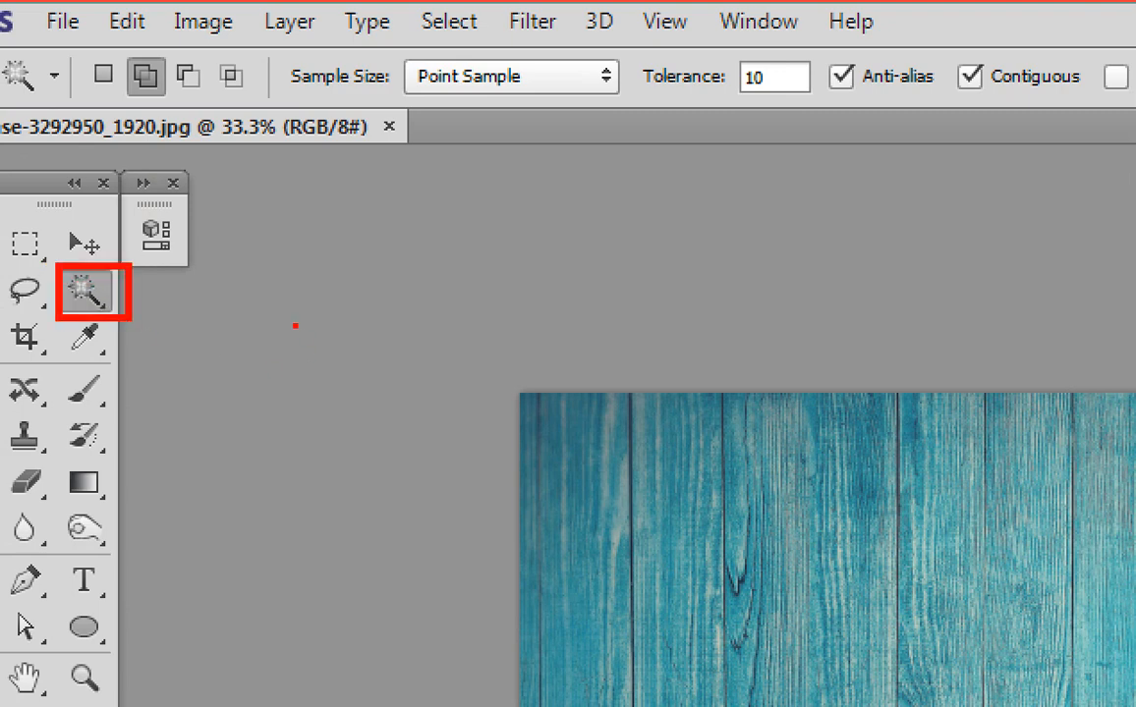
mouse_move(694, 472)
left_mouse_down()
mouse_move(682, 470)
mouse_move(691, 482)
left_mouse_up()
left_click_drag(681, 456, 691, 483)
mouse_move(711, 433)
left_mouse_down()
mouse_move(737, 439)
mouse_move(737, 477)
left_mouse_up()
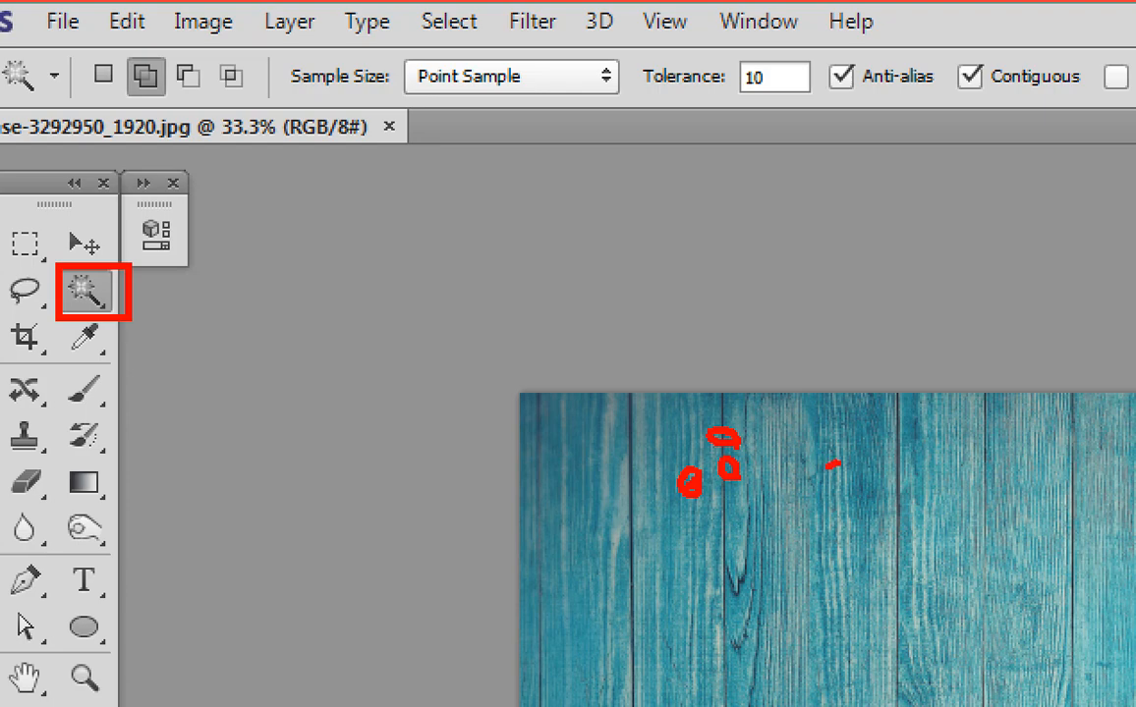
mouse_move(815, 469)
left_mouse_down()
mouse_move(837, 459)
mouse_move(834, 420)
left_mouse_up()
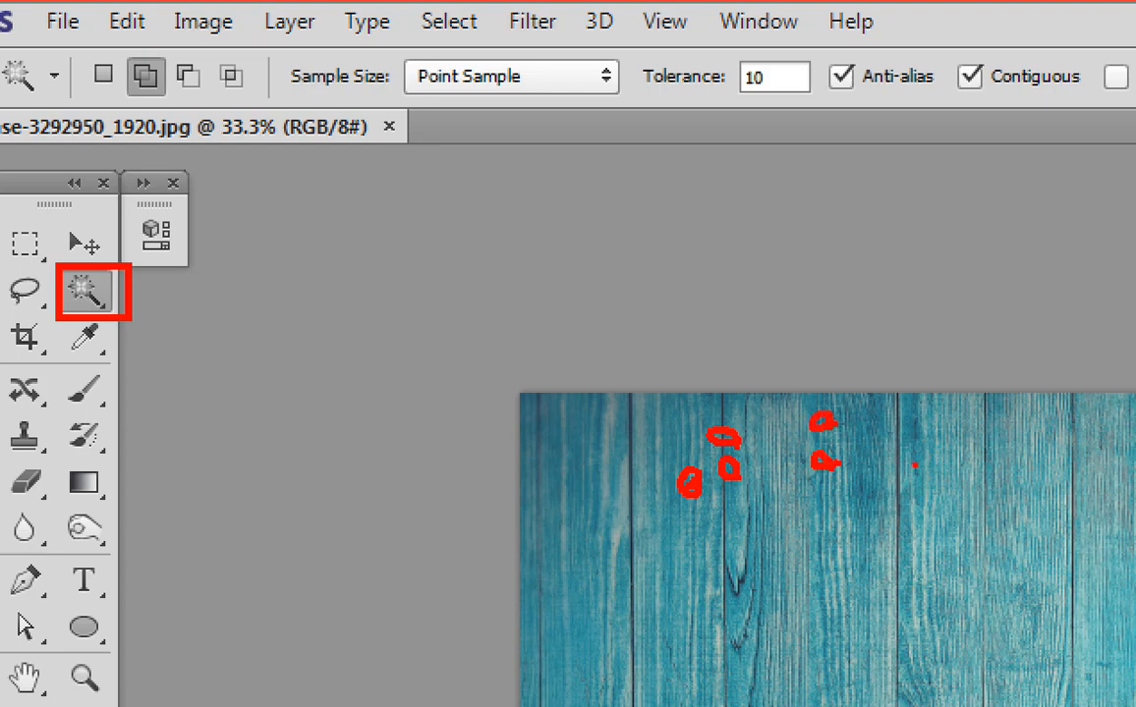
key("Escape")
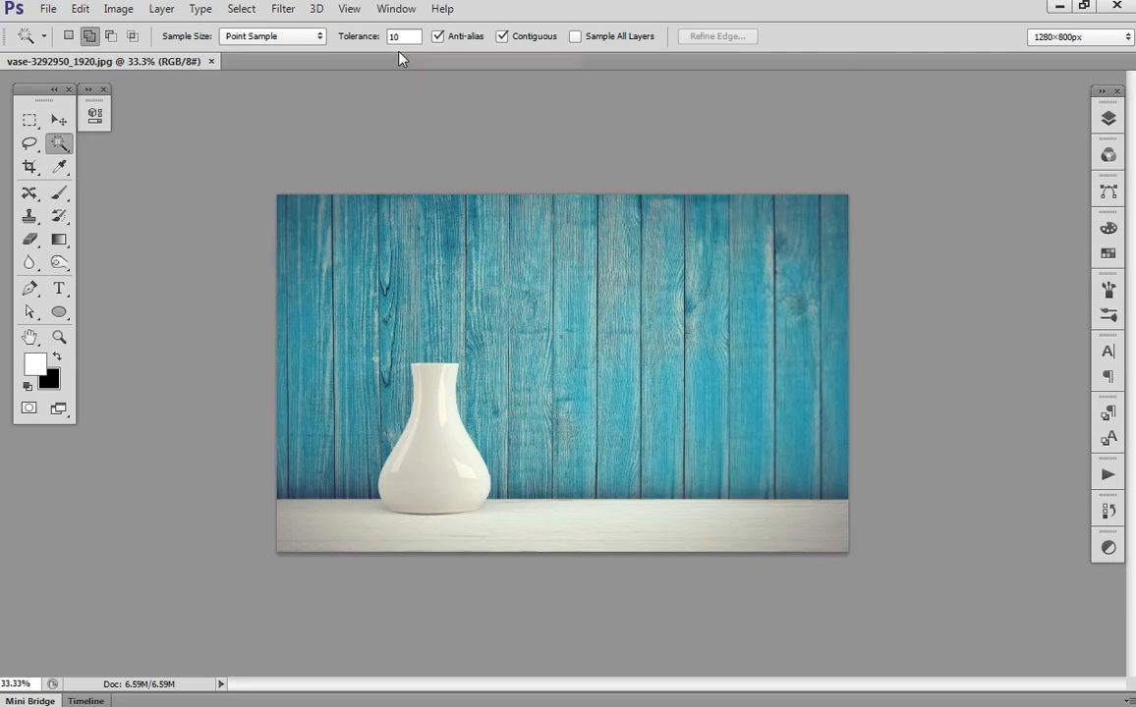
- Turn off Contiguous and add several blue tones of the wooden wall to the selection at tolerance 10
left_click(502, 37)
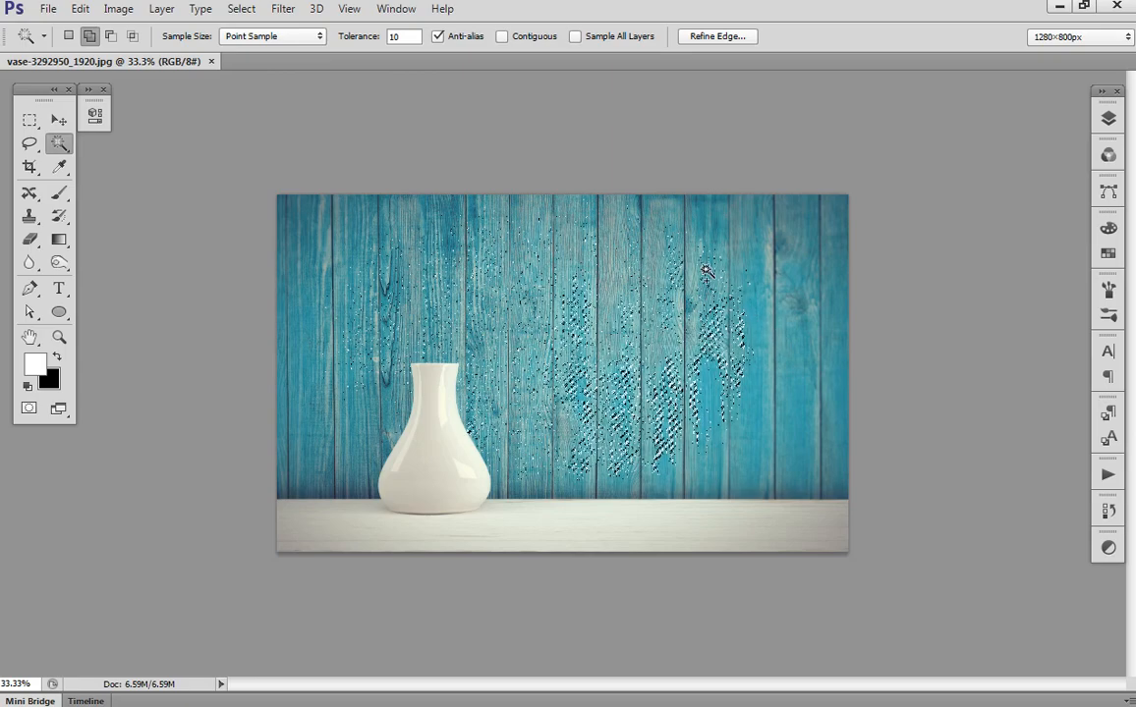
left_click(732, 239)
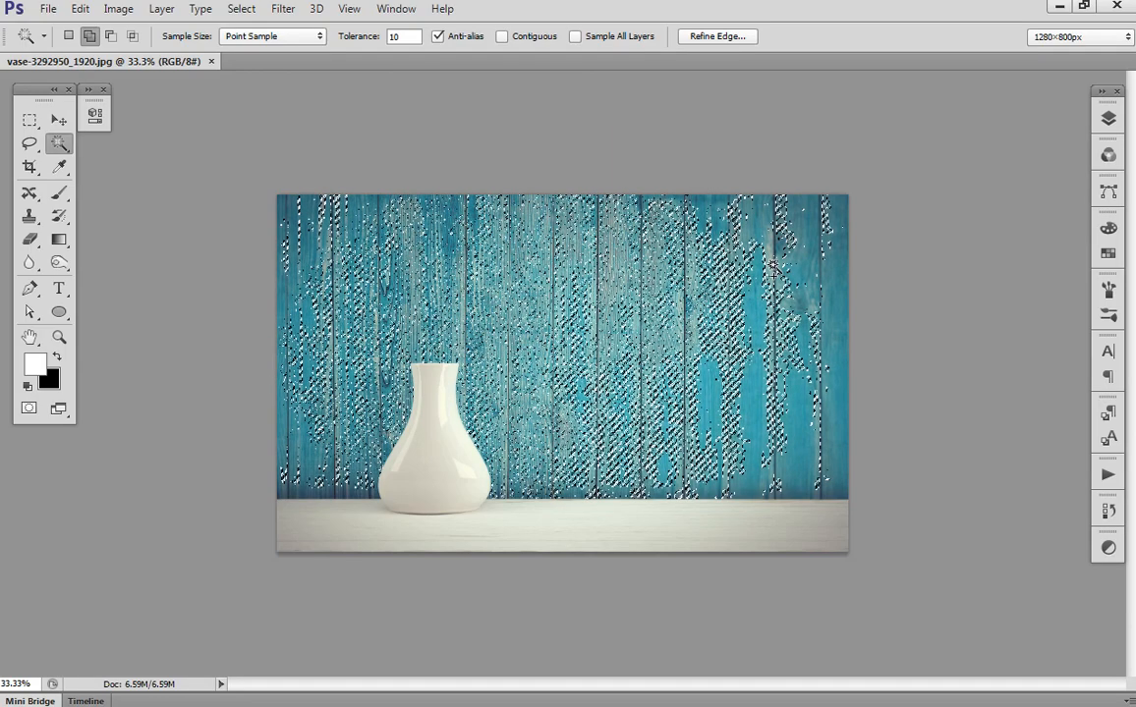
left_click(747, 320)
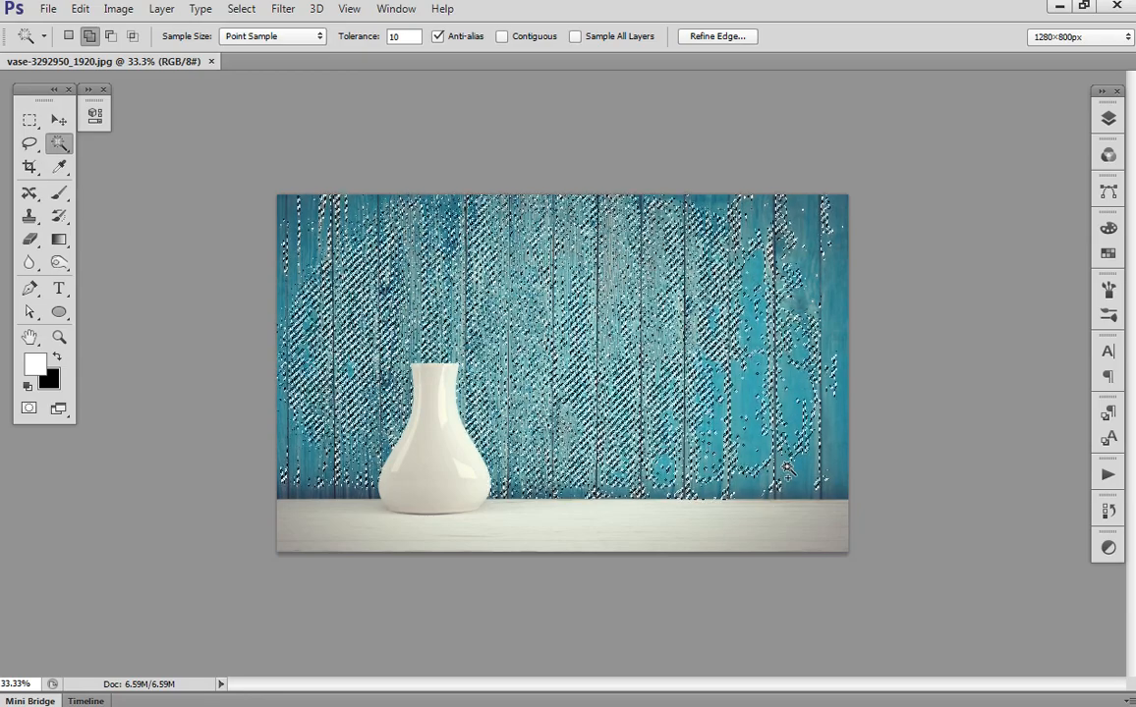
- Subtract several blue tones of the upper wall from the selection, then deselect everything
left_click(630, 196, "alt")
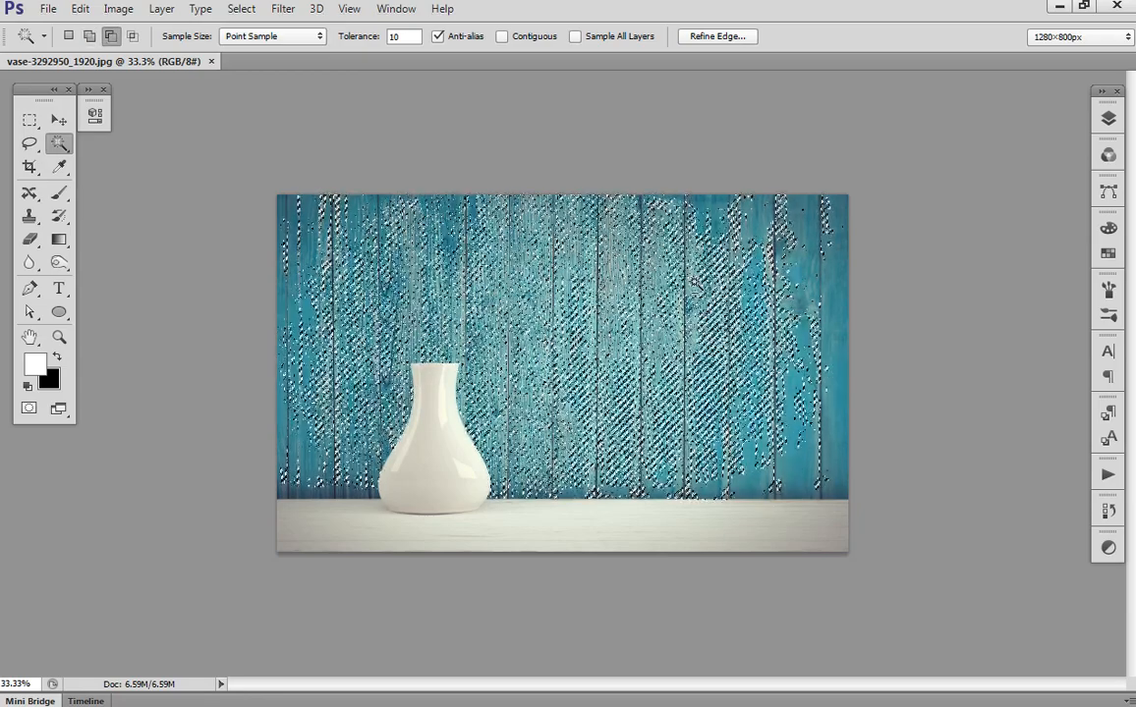
left_click(688, 264, "alt")
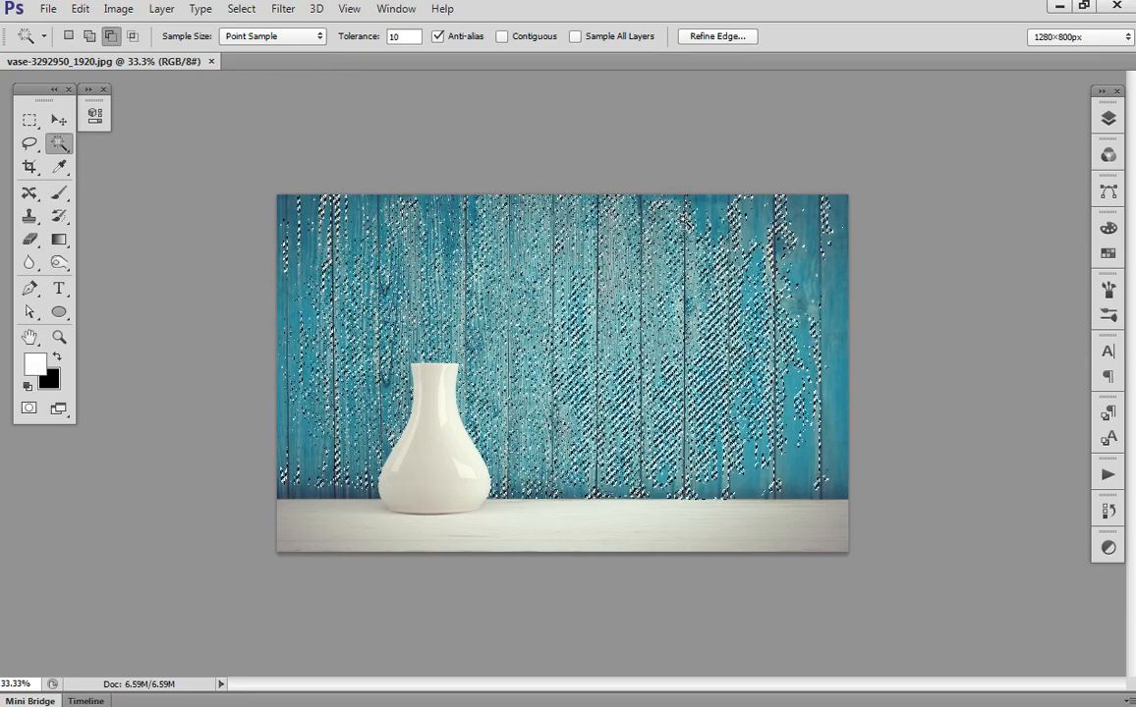
left_click(831, 214, "alt")
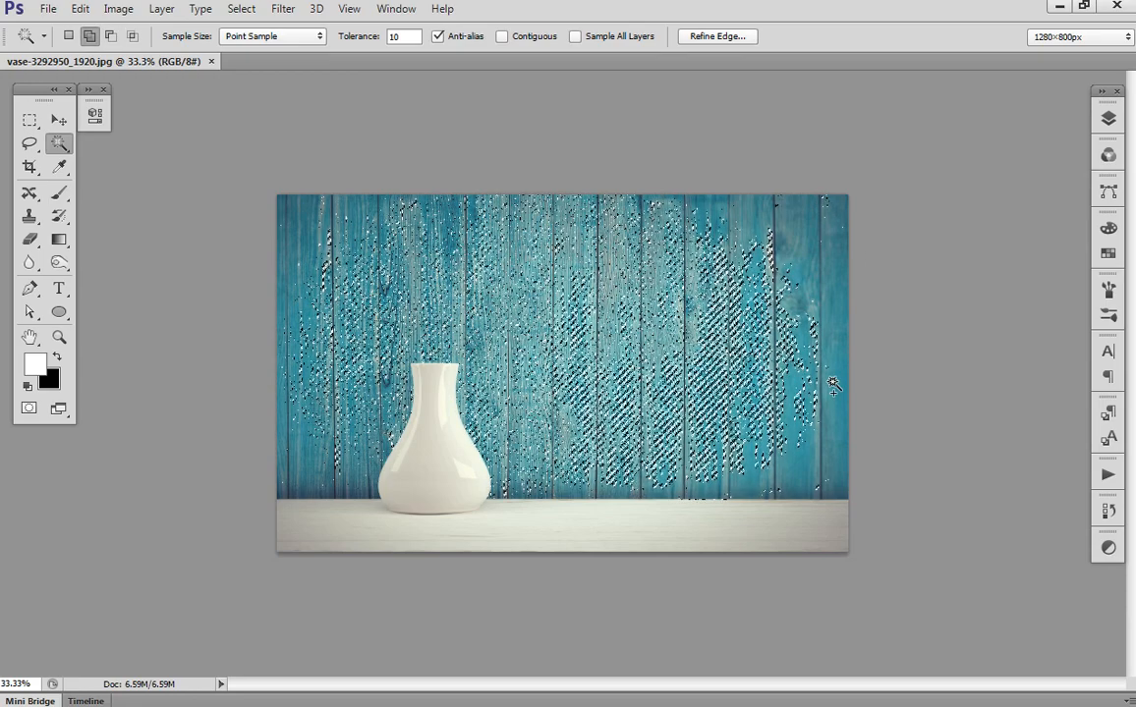
key("ctrl+d")
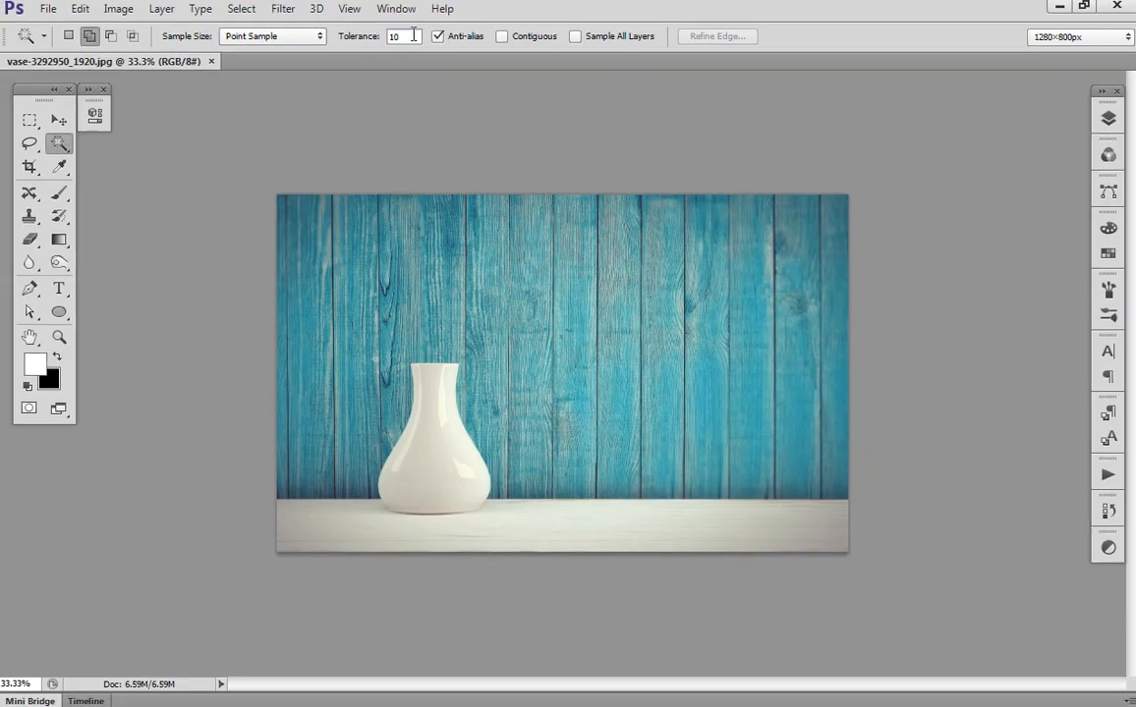
- Set the Magic Wand tolerance to 32 with Contiguous on, try selecting planks near both ends of the wall, and deselect
left_click(402, 37)
type("32")
left_click(502, 36)
left_click(781, 334)
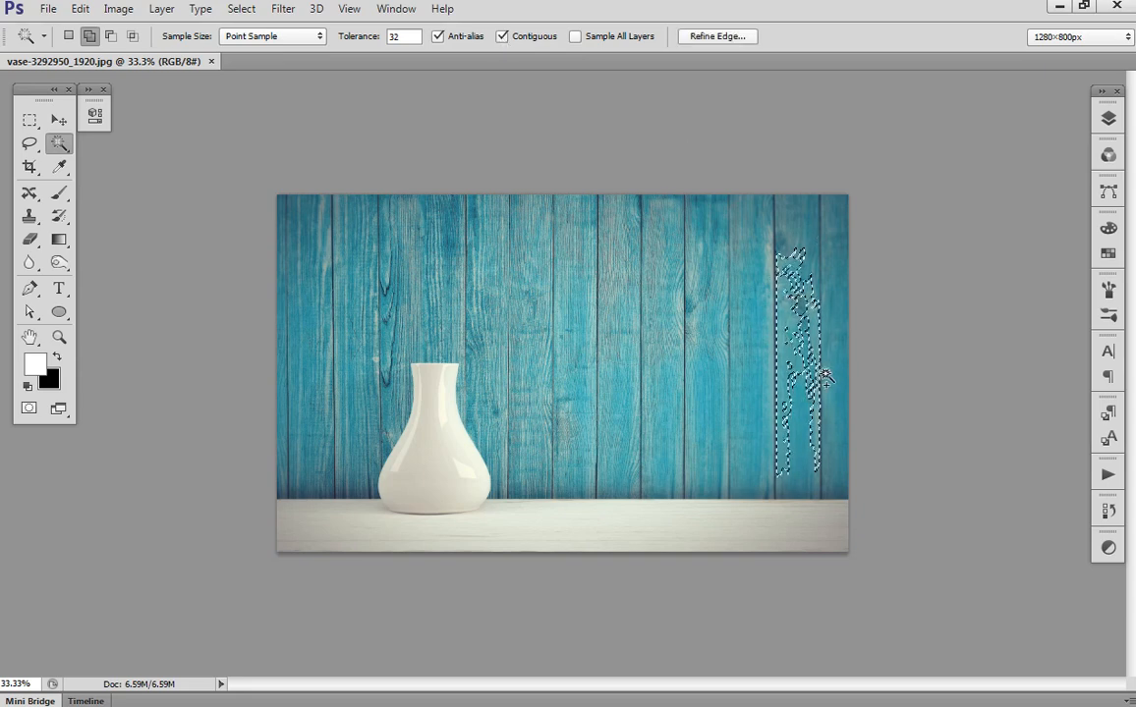
left_click(321, 237)
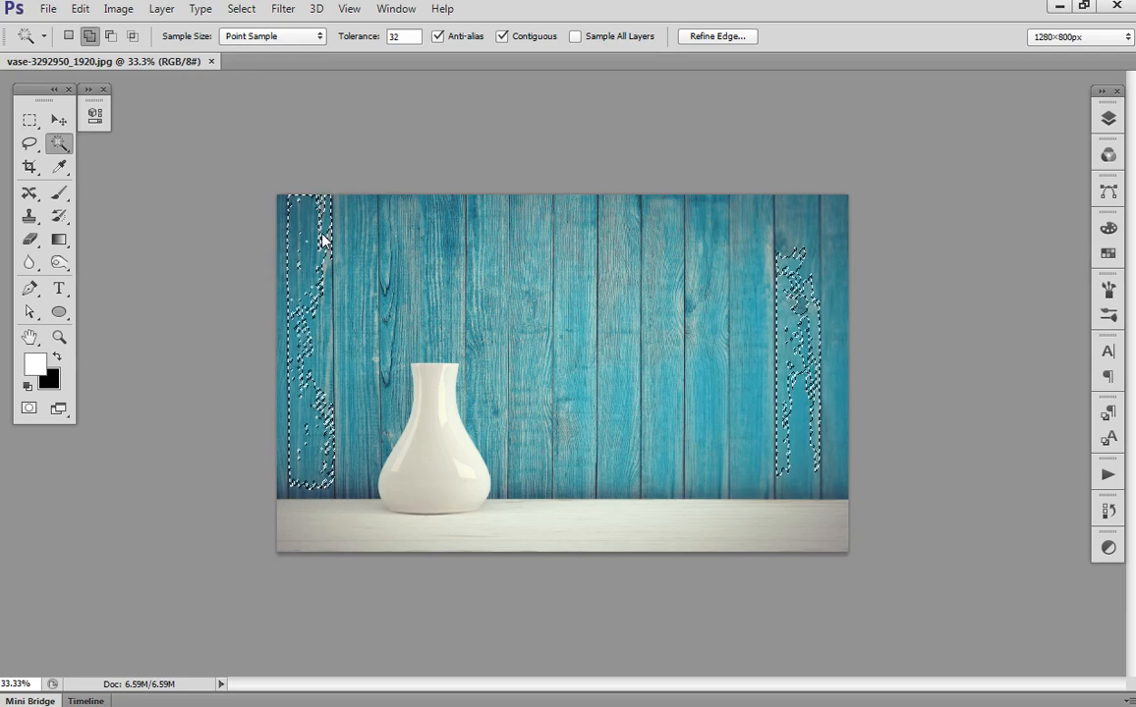
key("ctrl+d")
- Turn off Contiguous, try selecting matching blue tones across the whole wall from a right-hand plank, and deselect
left_click(505, 37)
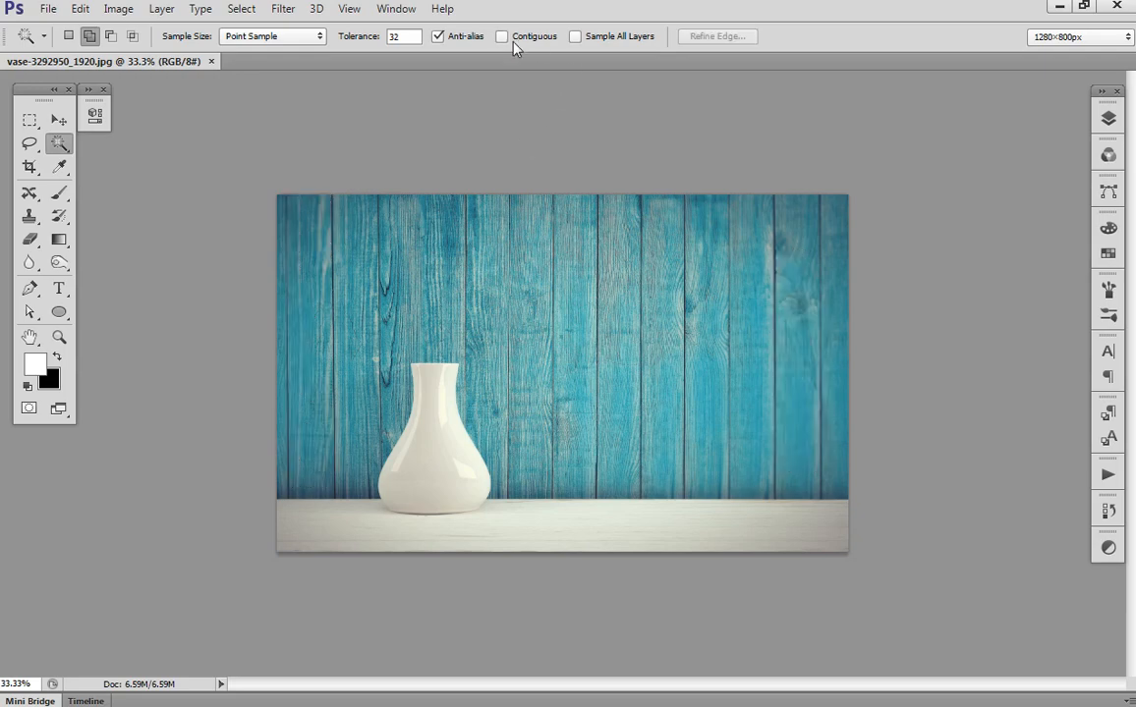
left_click(785, 285)
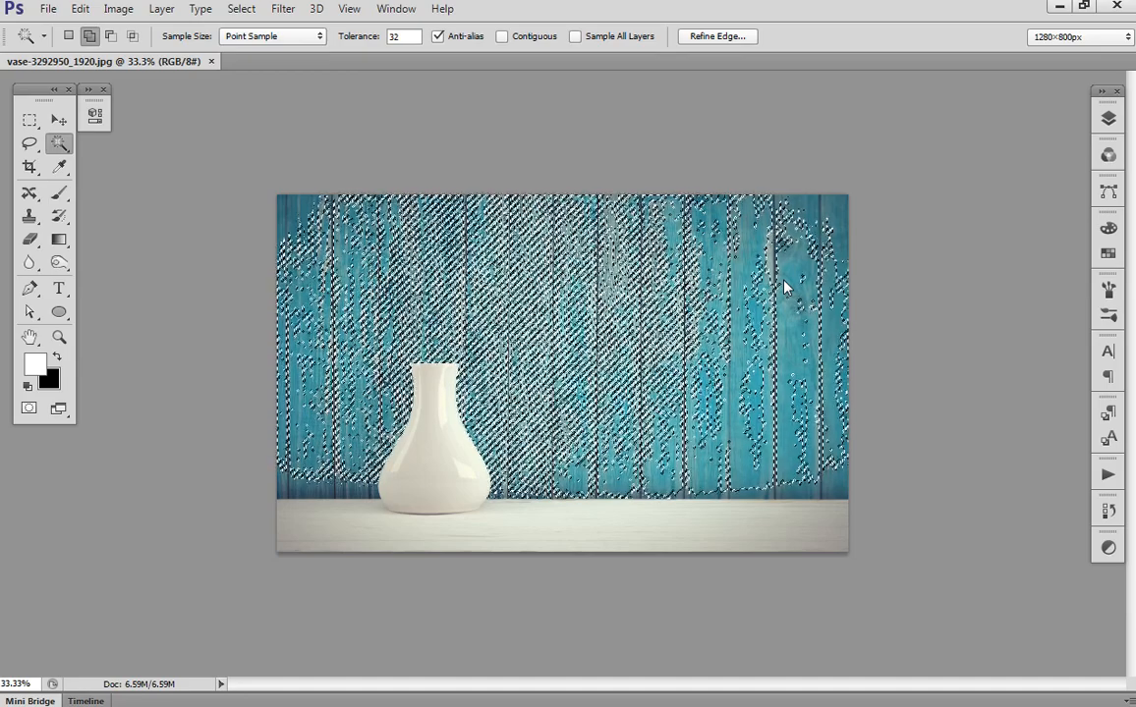
key("ctrl+d")
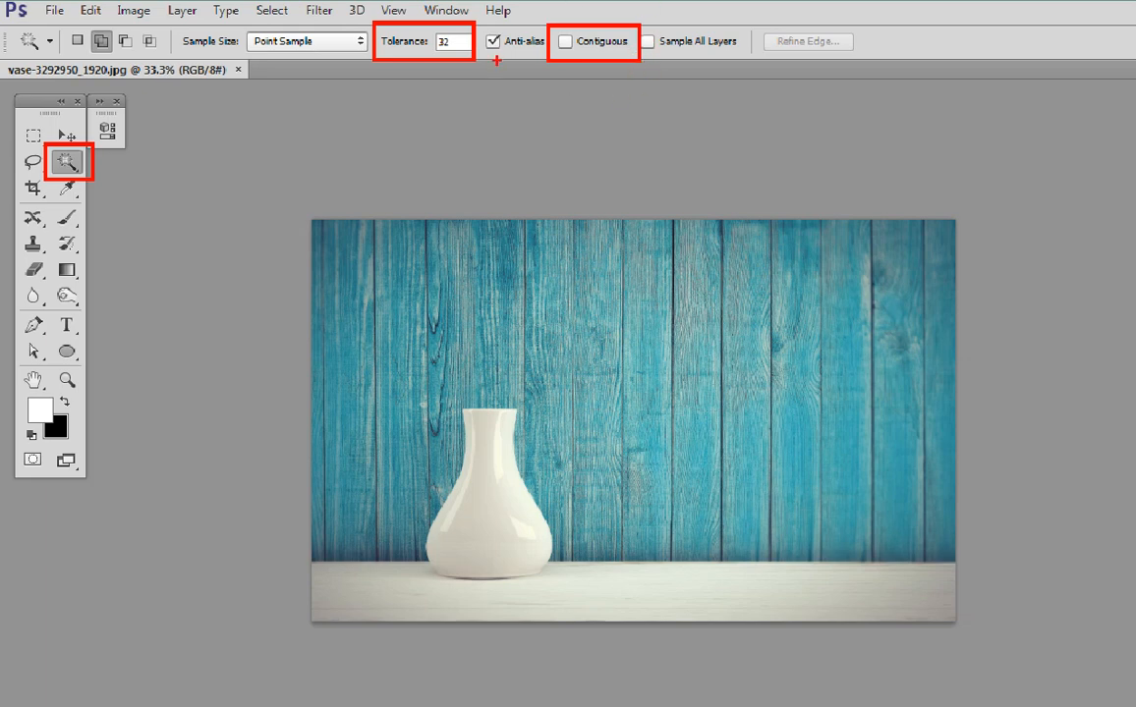
left_click_drag(492, 51, 543, 59)
mouse_move(560, 140)
left_mouse_down()
mouse_move(636, 162)
mouse_move(636, 233)
left_mouse_up()
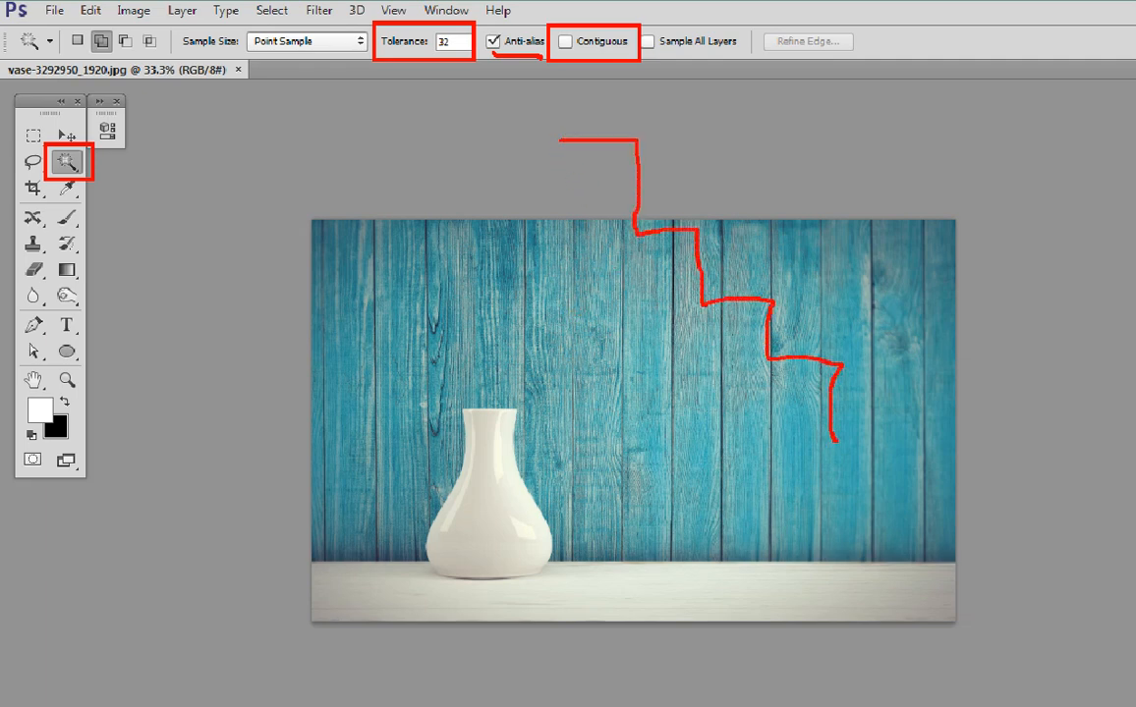
mouse_move(590, 134)
left_mouse_down()
mouse_move(690, 256)
mouse_move(889, 417)
left_mouse_up()
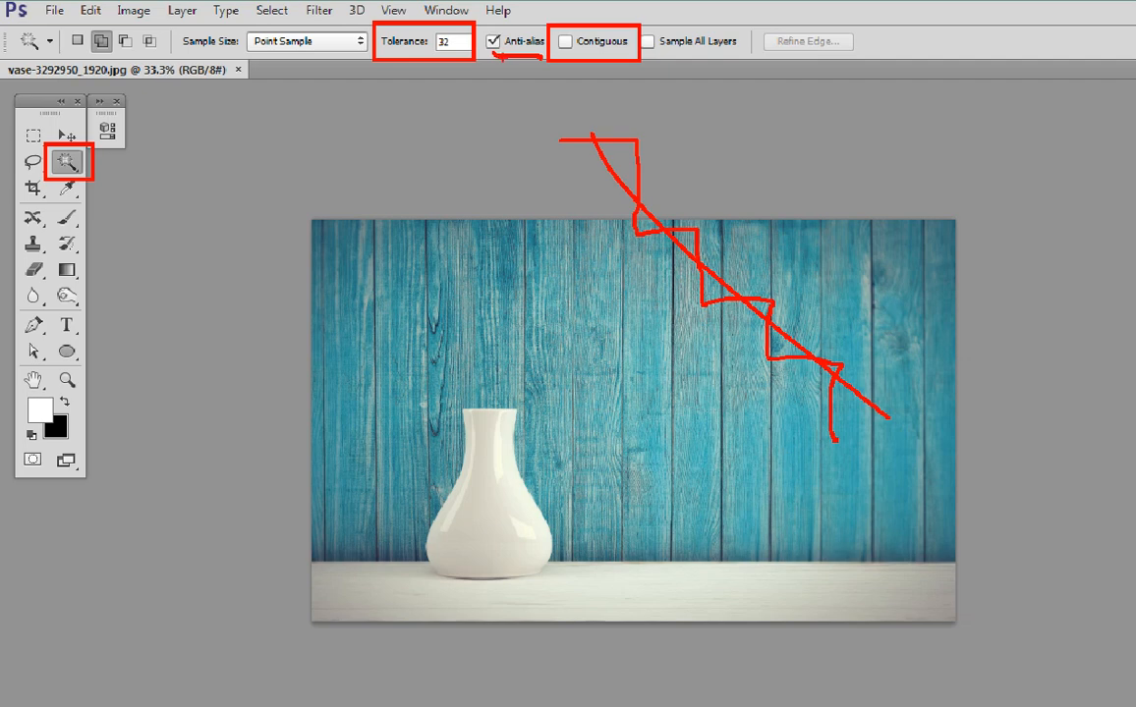
mouse_move(503, 55)
left_mouse_down()
mouse_move(521, 56)
mouse_move(511, 71)
left_mouse_up()
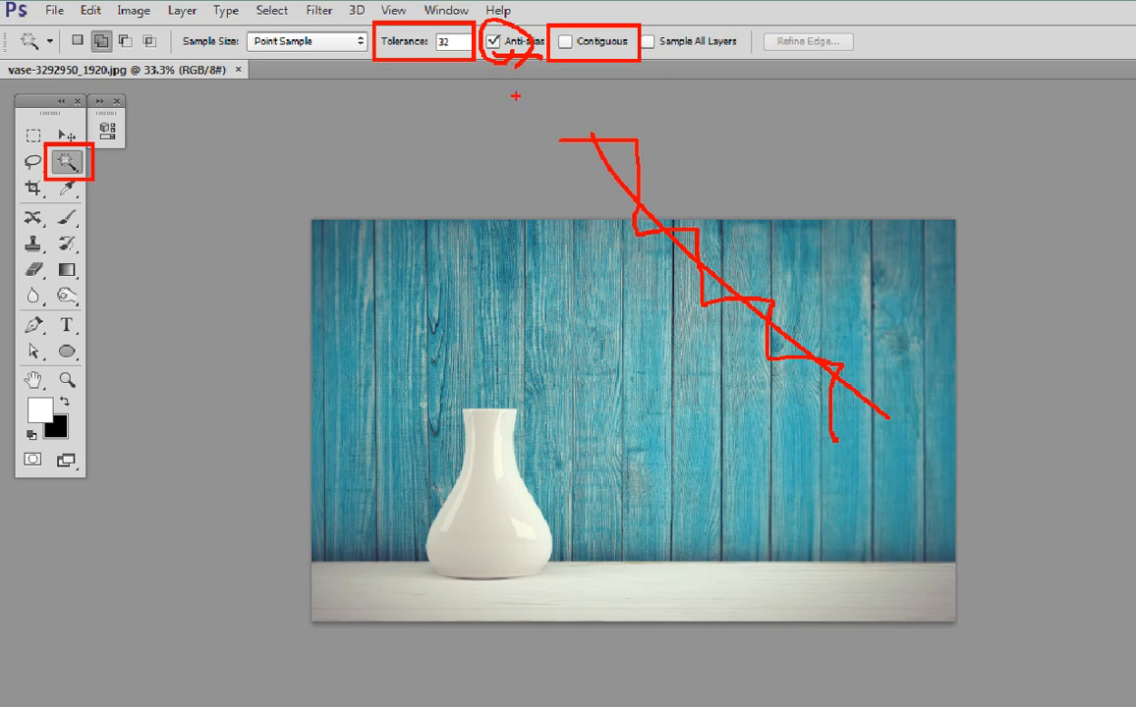
left_click_drag(511, 69, 539, 56)
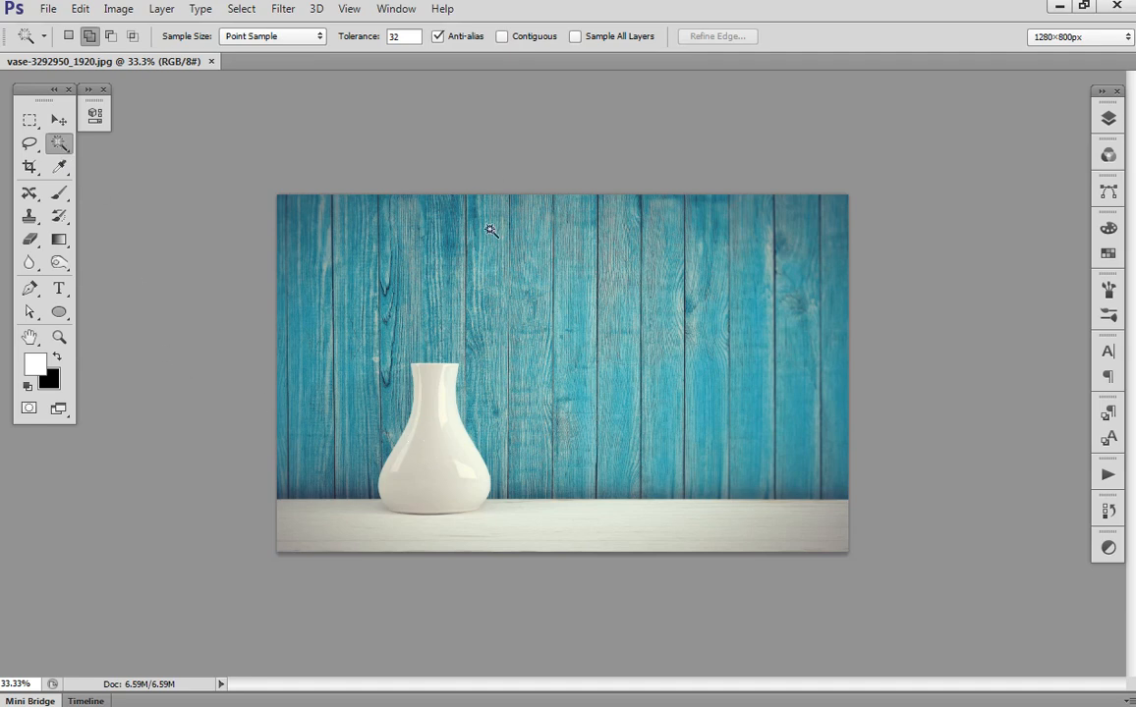
- Turn Contiguous back on, try selecting the white vase at tolerance 32, and clear the selection
left_click(502, 37)
left_click(398, 416)
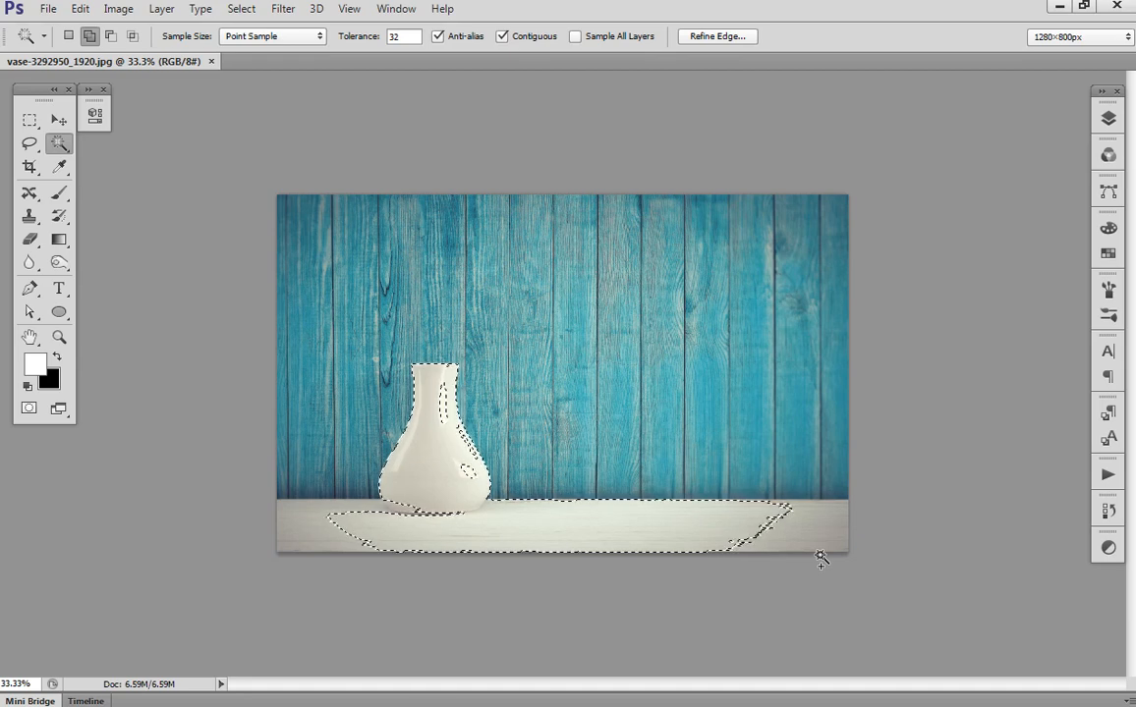
key("ctrl+d")
- Set the Magic Wand tolerance to 10, build up a selection of the vase's body, neck and base, and deselect
left_click(412, 36)
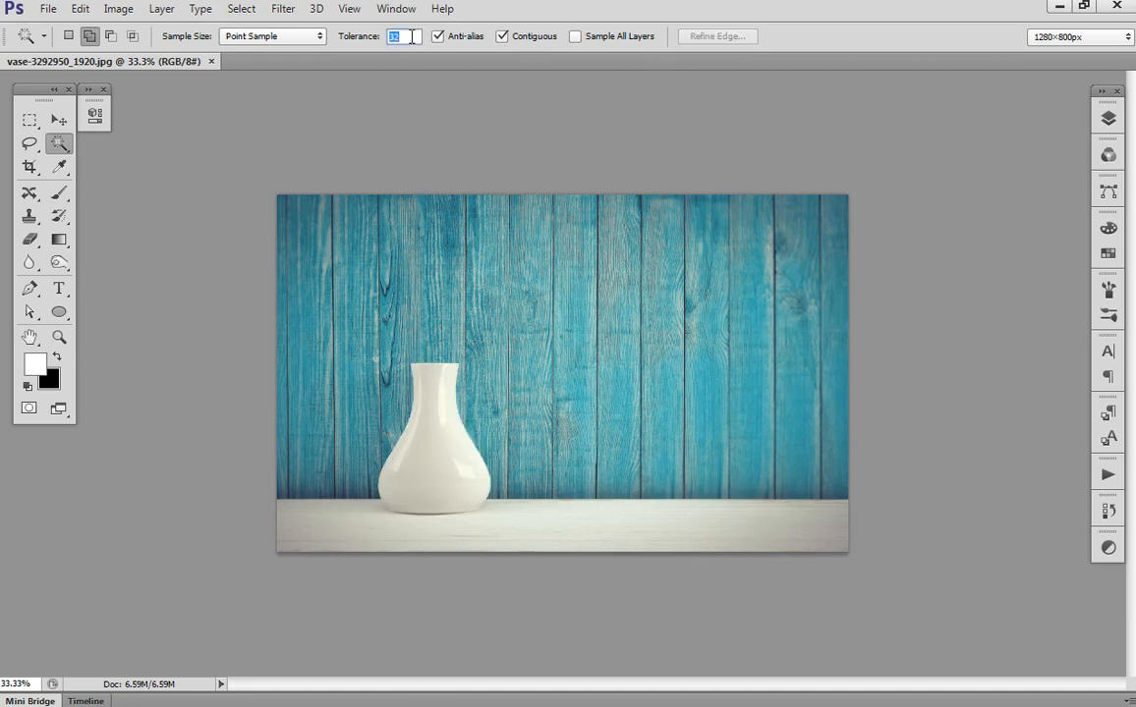
type("10")
left_click(463, 444)
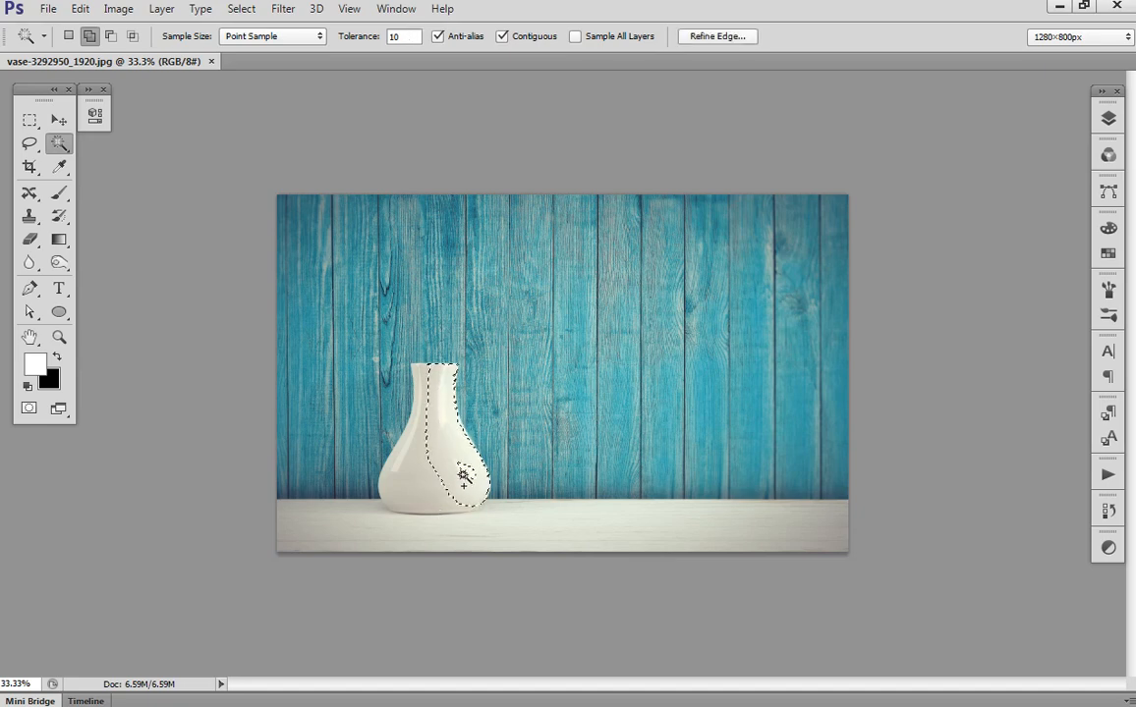
left_click(432, 496)
left_click(417, 376)
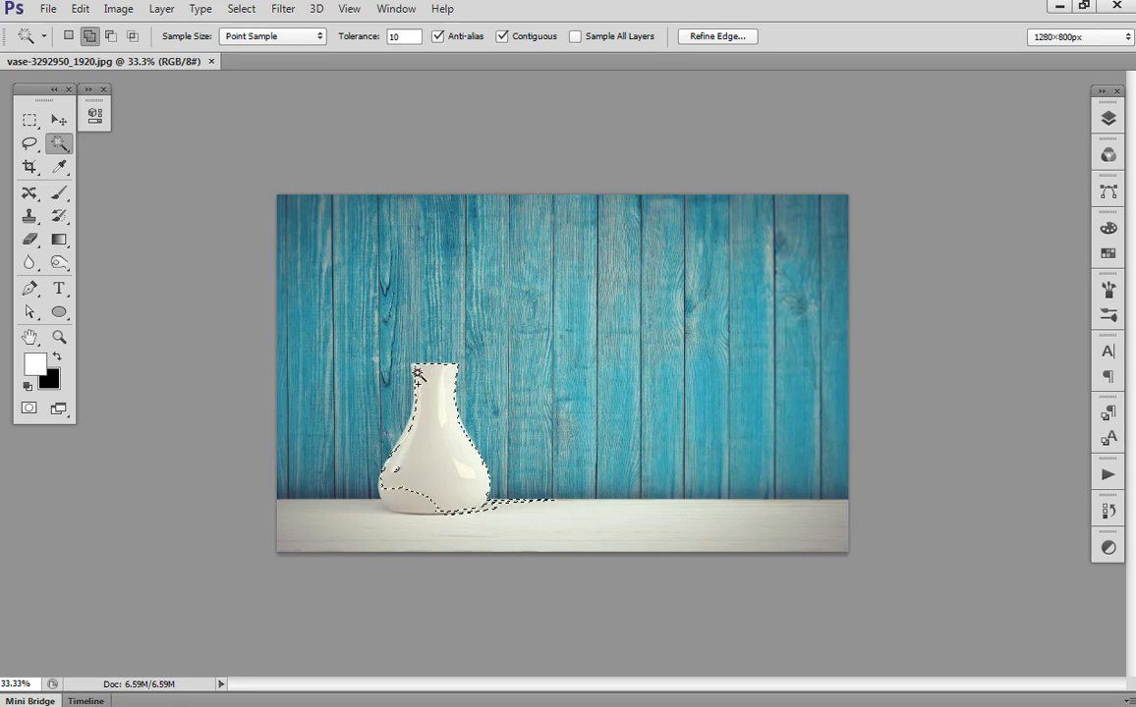
left_click(406, 503)
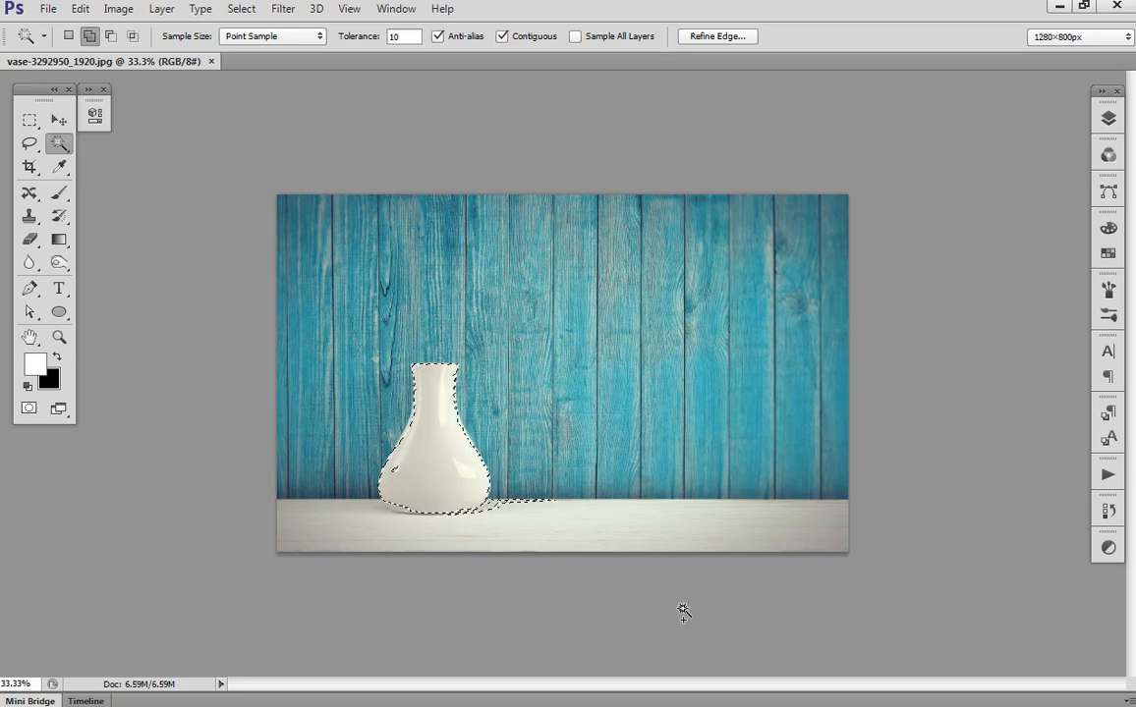
key("ctrl+d")
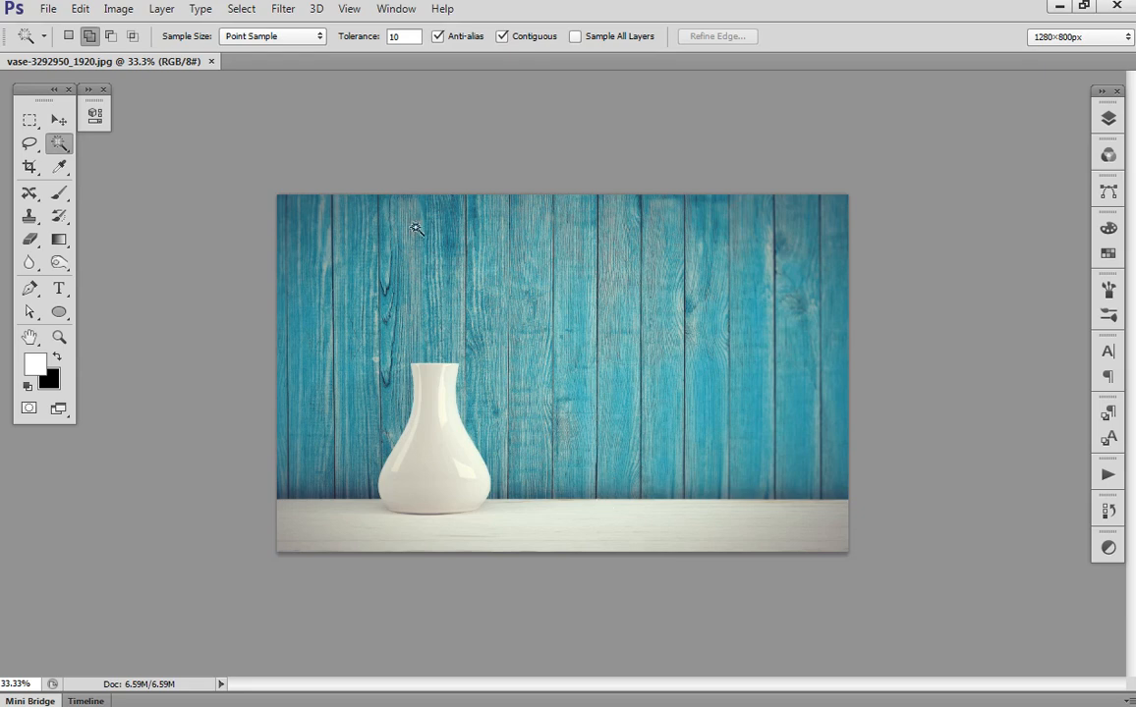
- Set the Magic Wand tolerance to 20, try selecting the vase from its neck, and deselect
double_click(412, 36)
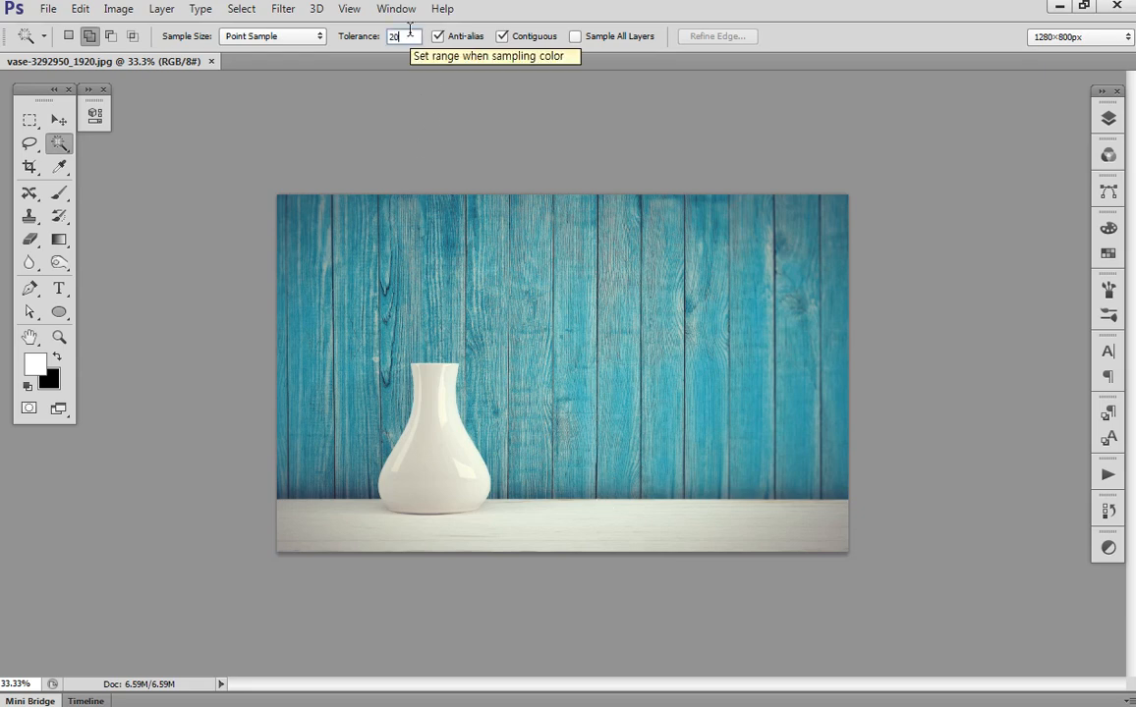
type("20")
left_click(435, 411)
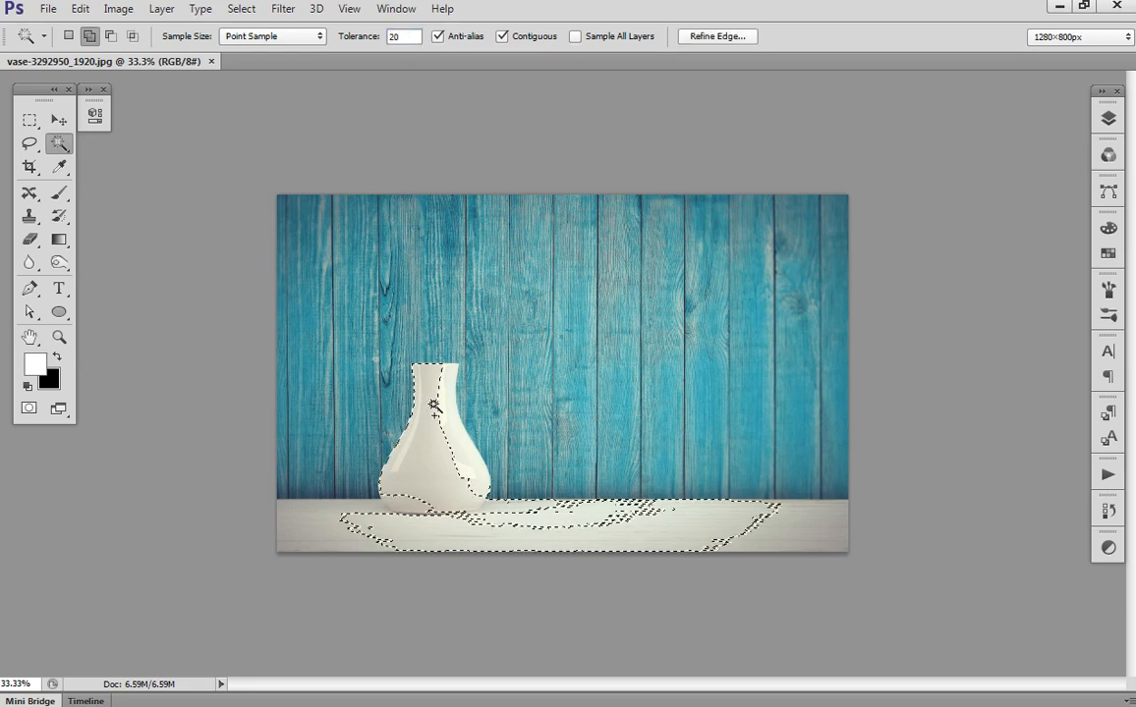
key("ctrl+d")
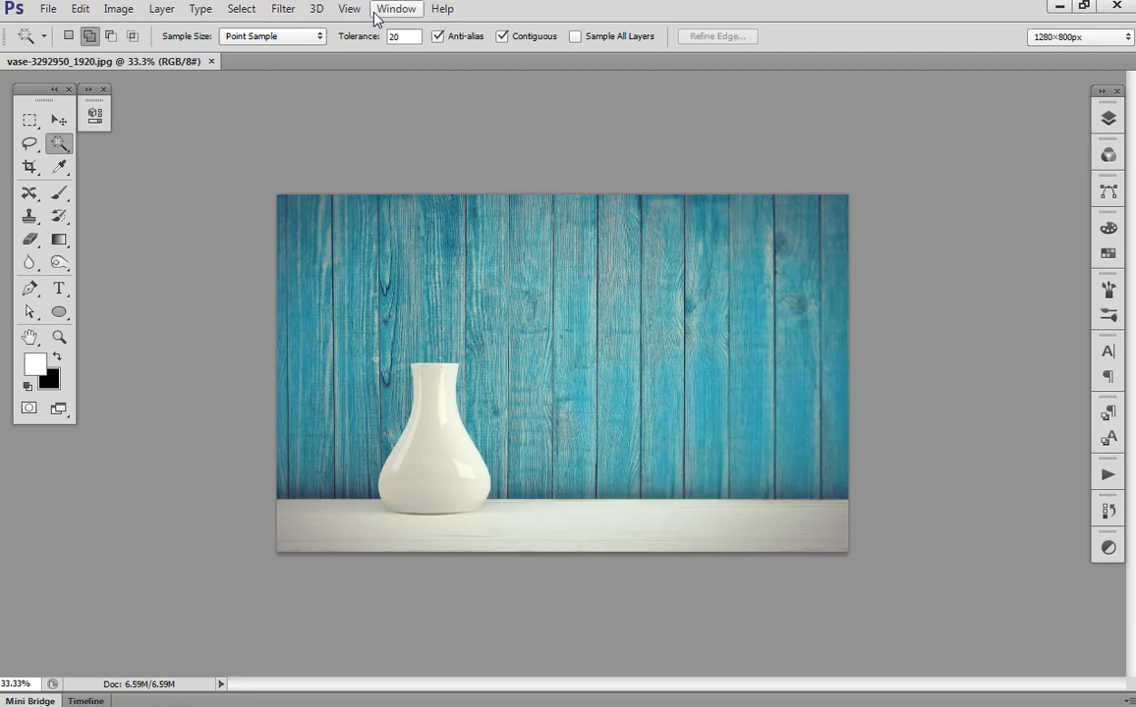
- Set the Magic Wand tolerance to 15 and select the vase from its neck down to its lower left edge
double_click(402, 35)
type("15")
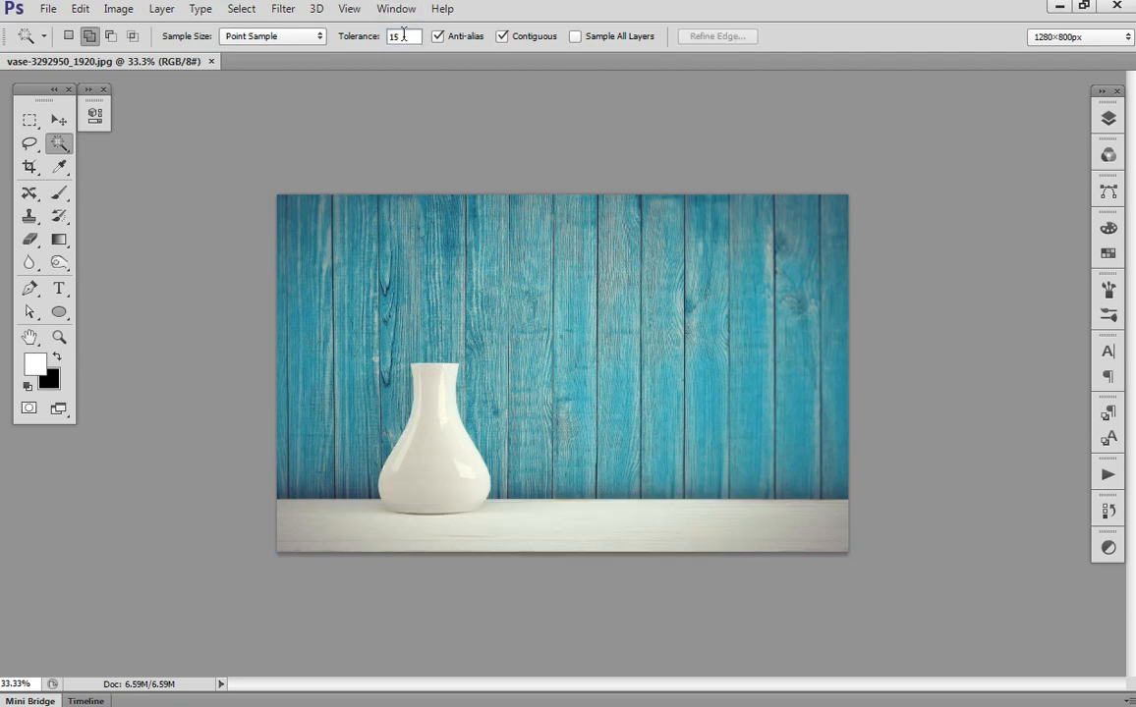
left_click(443, 413)
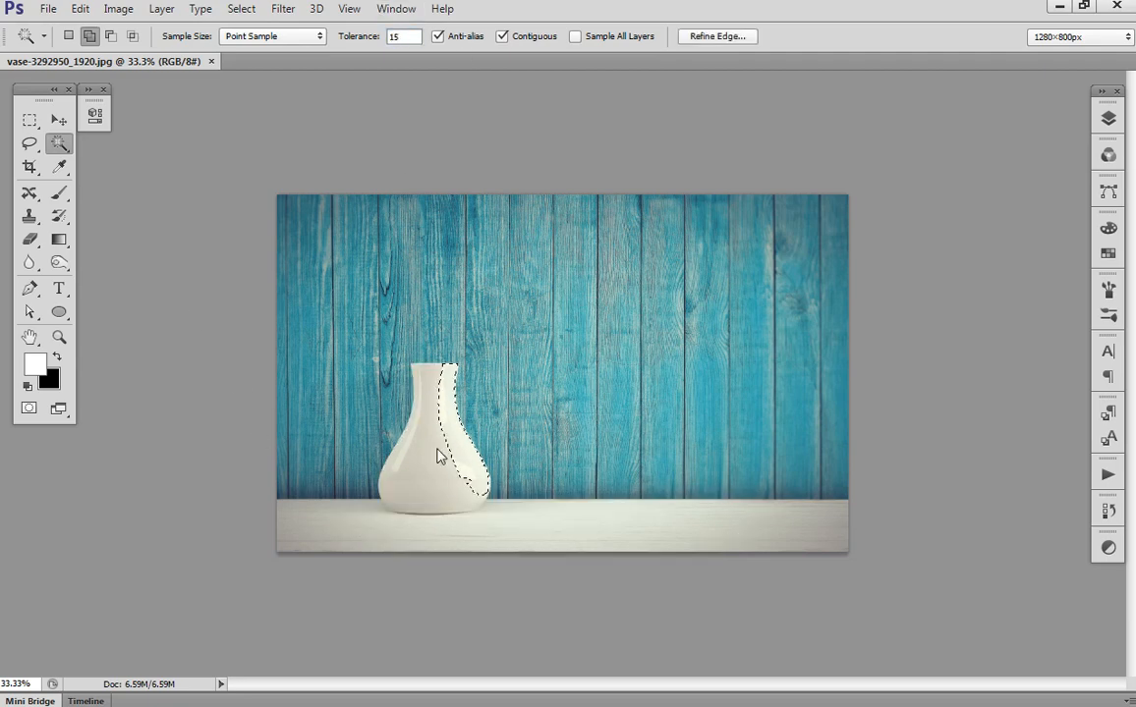
left_click(391, 506)
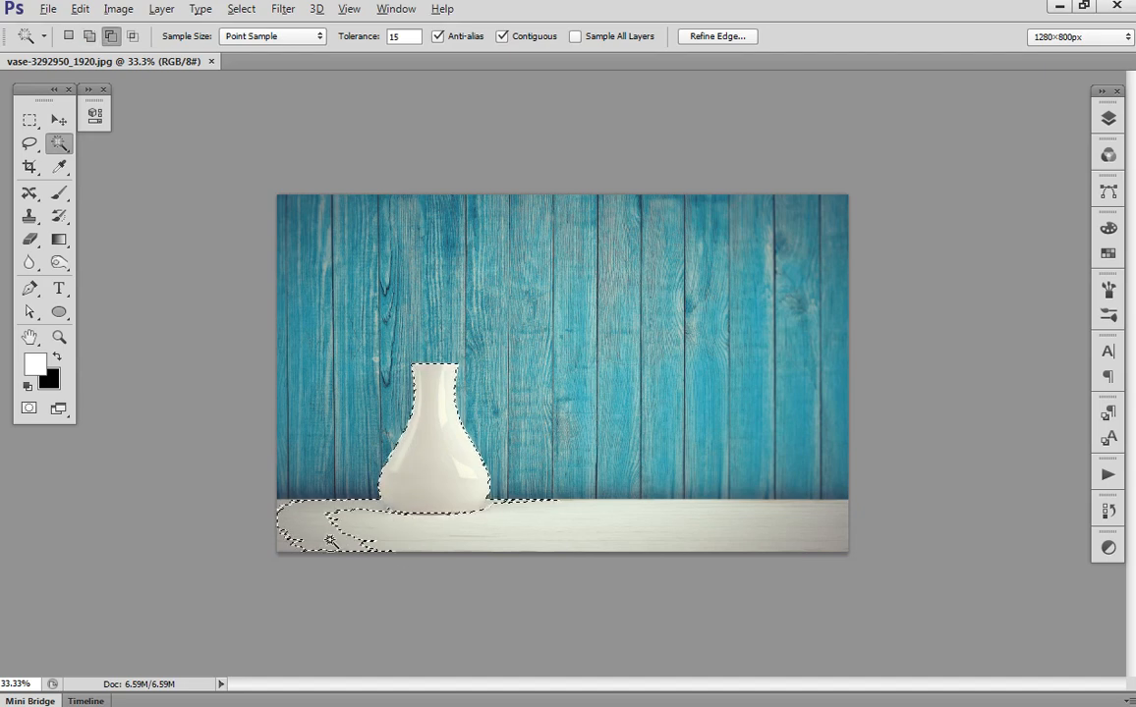
- Subtract the tabletop's left end from the Magic Wand selection and add the vase's right side, lower left and the tabletop below
left_click(297, 533)
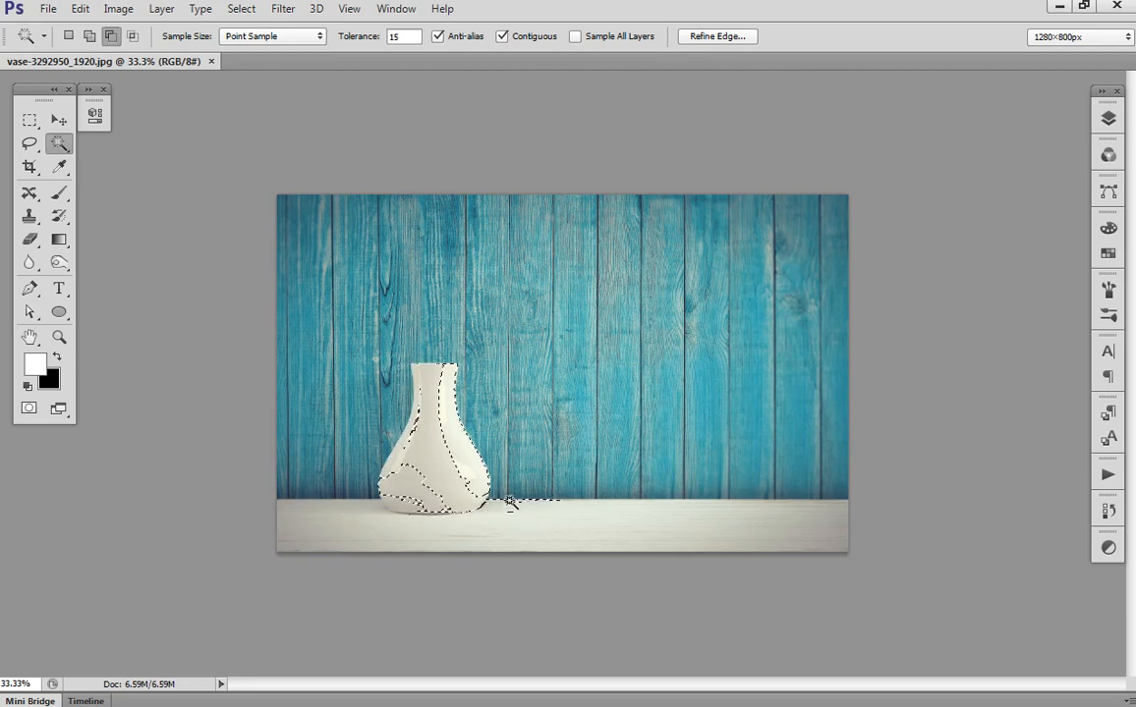
left_click(464, 476, "shift")
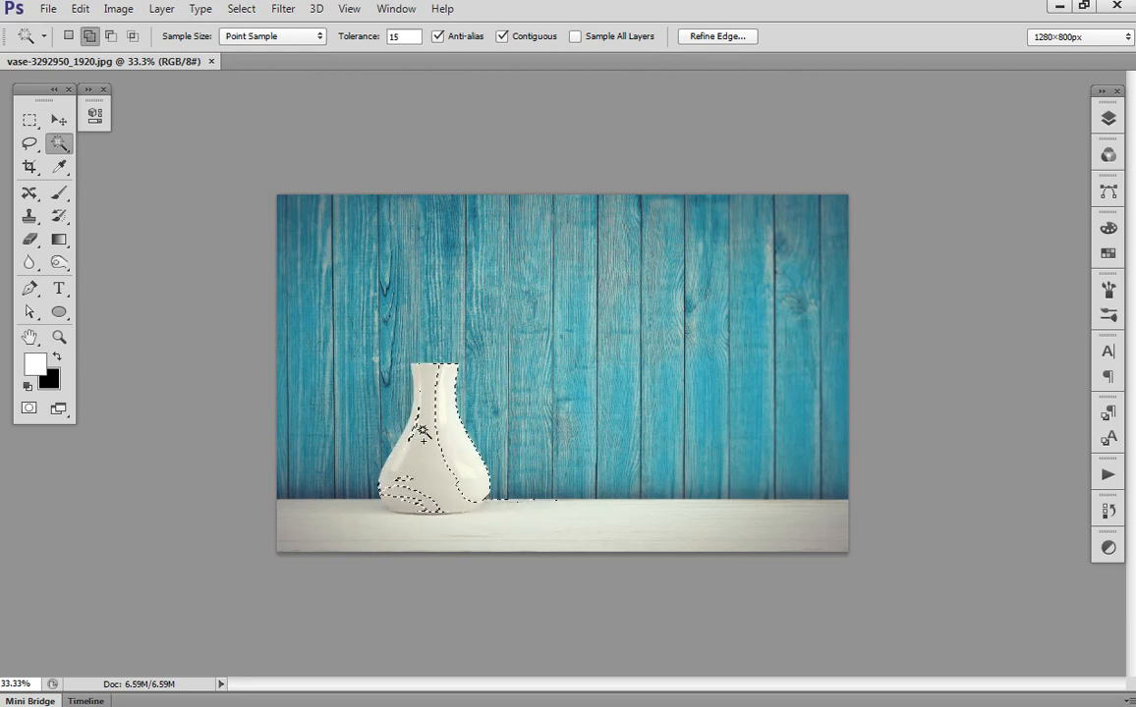
left_click(401, 504, "shift")
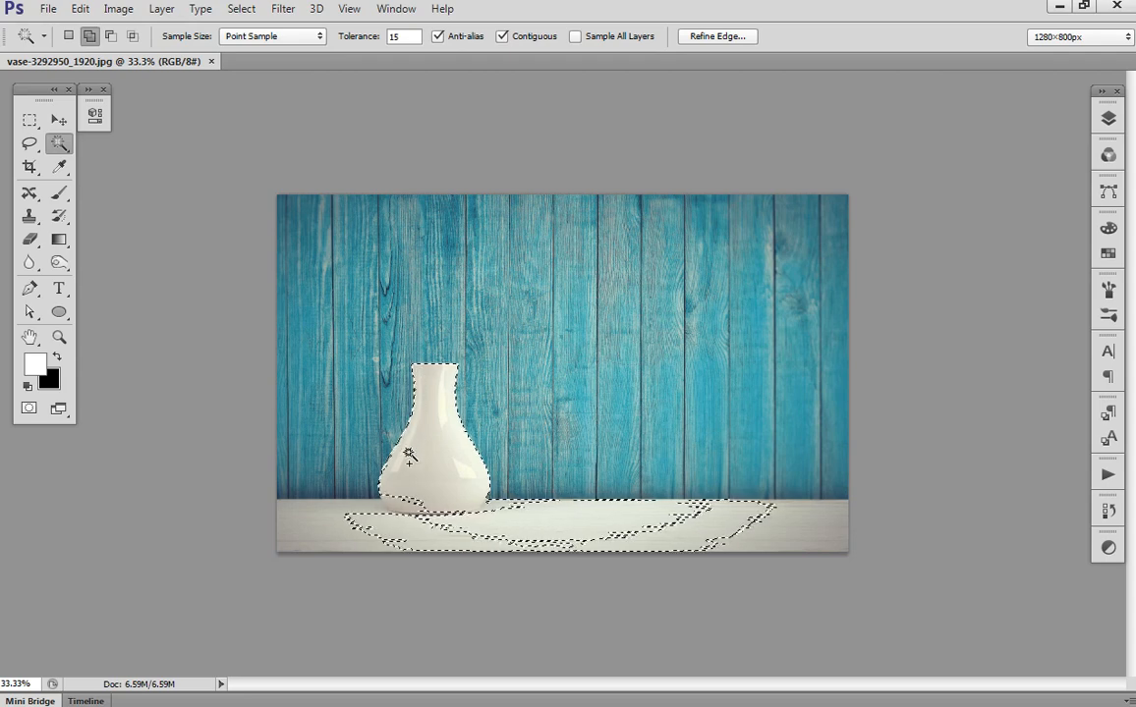
left_click(451, 541, "shift")
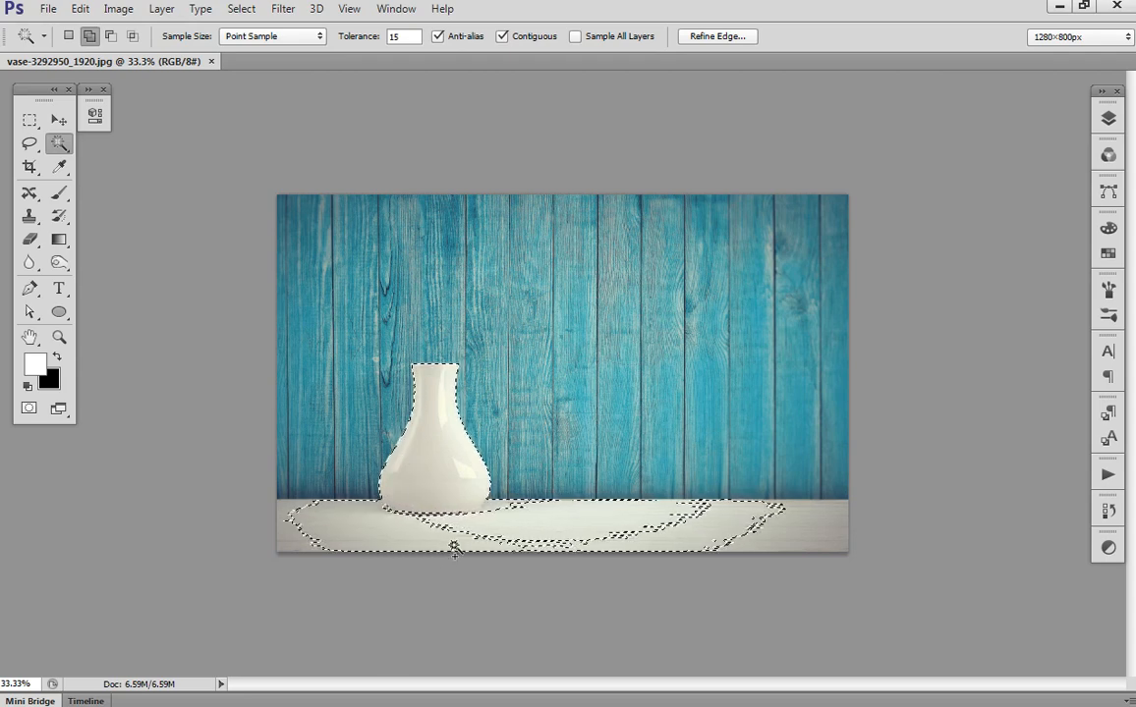
- Try subtracting the tabletop areas from the vase selection, and clear the selection with the Lasso Tool
left_click(611, 536, "alt")
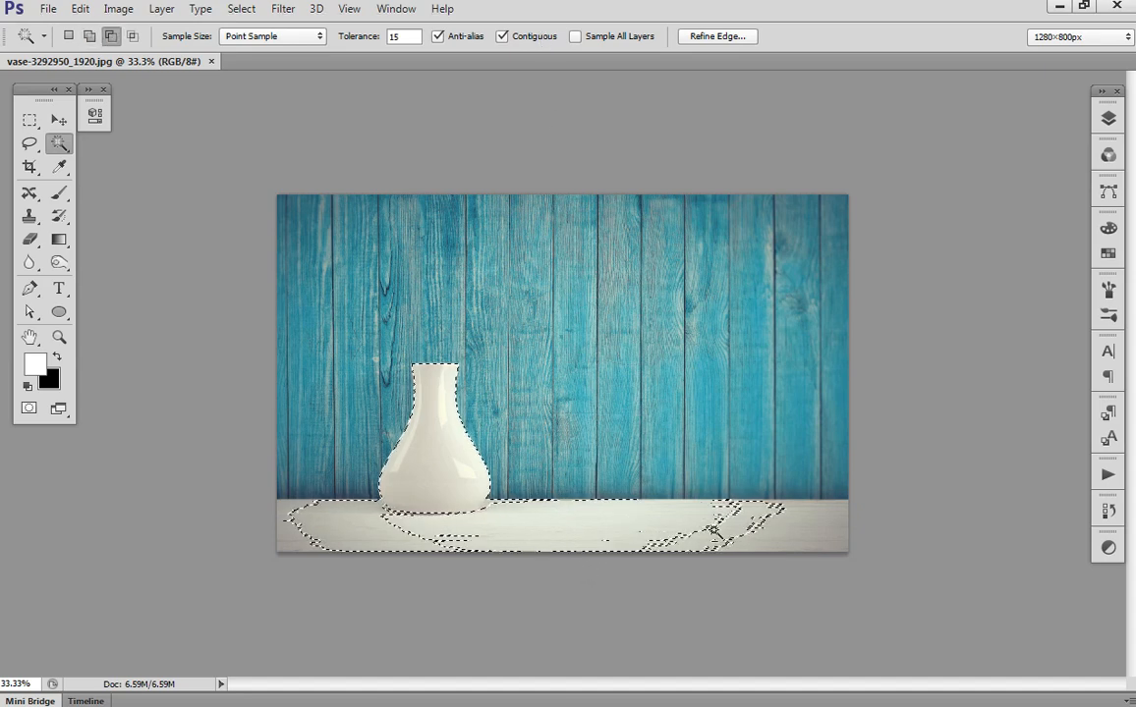
left_click(756, 528, "alt")
left_click(739, 508, "alt")
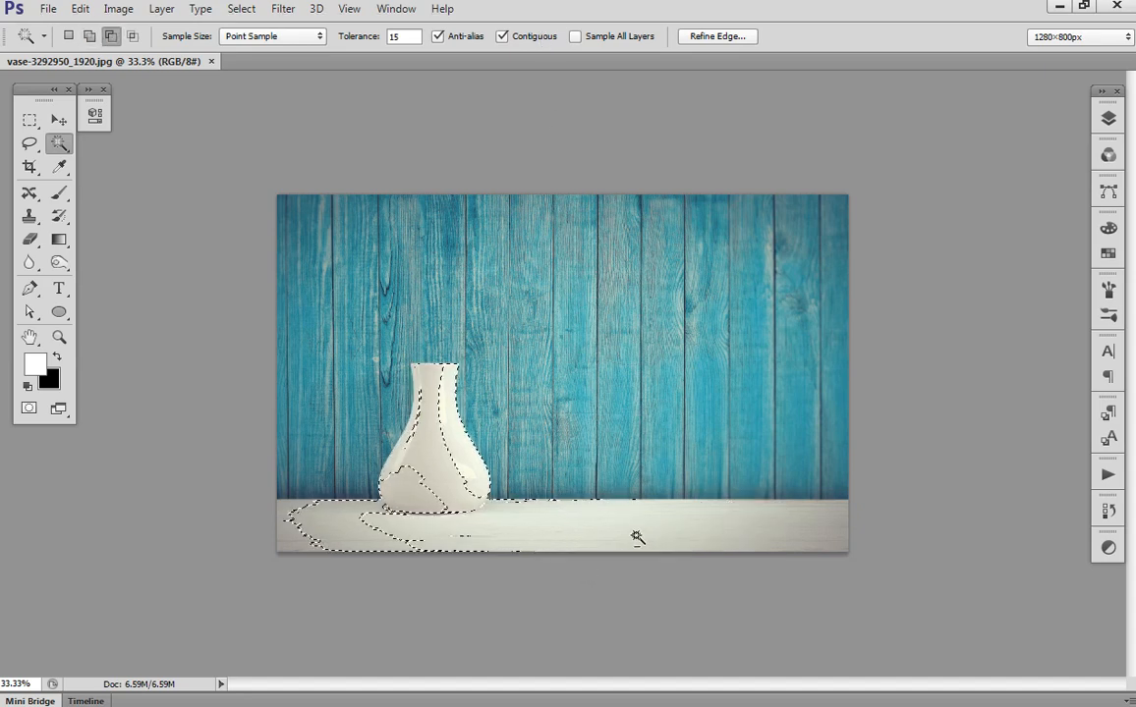
key("ctrl+z")
left_click(345, 538, "alt")
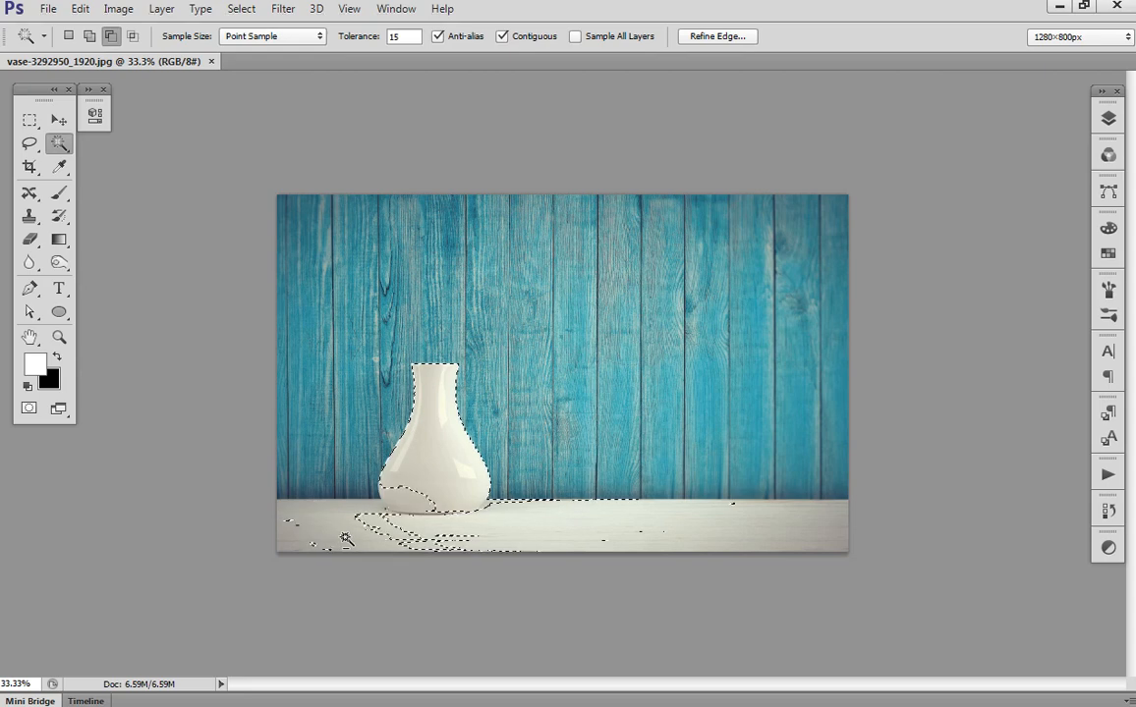
left_click(30, 143)
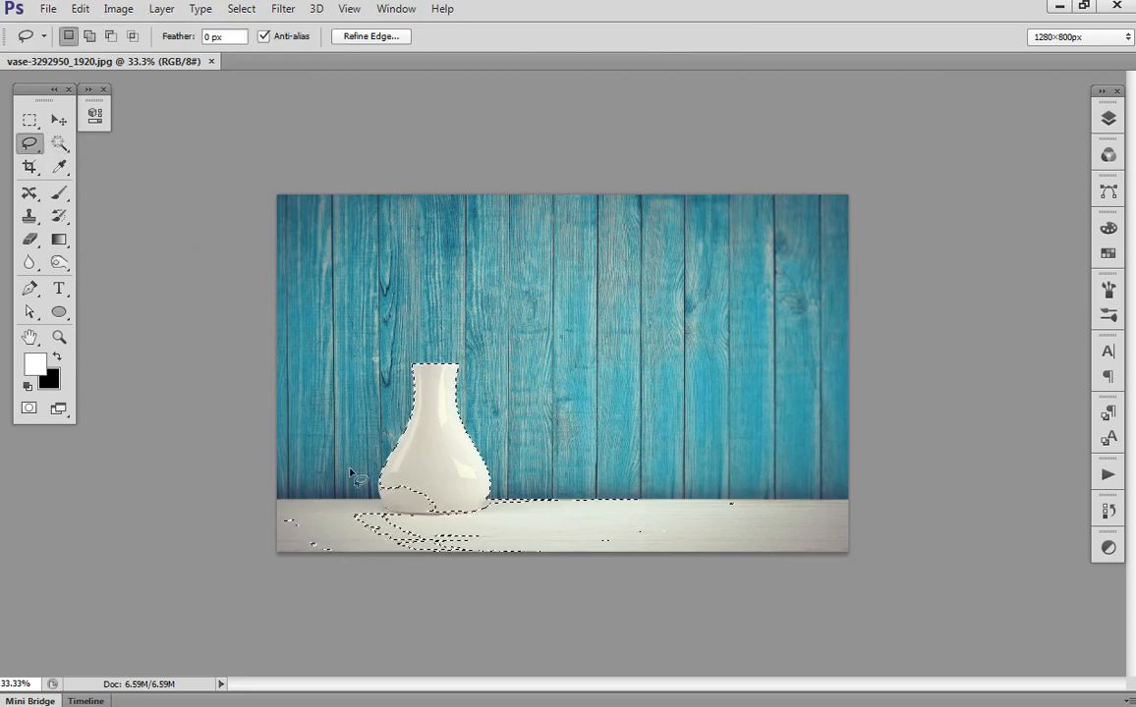
left_click(615, 567)
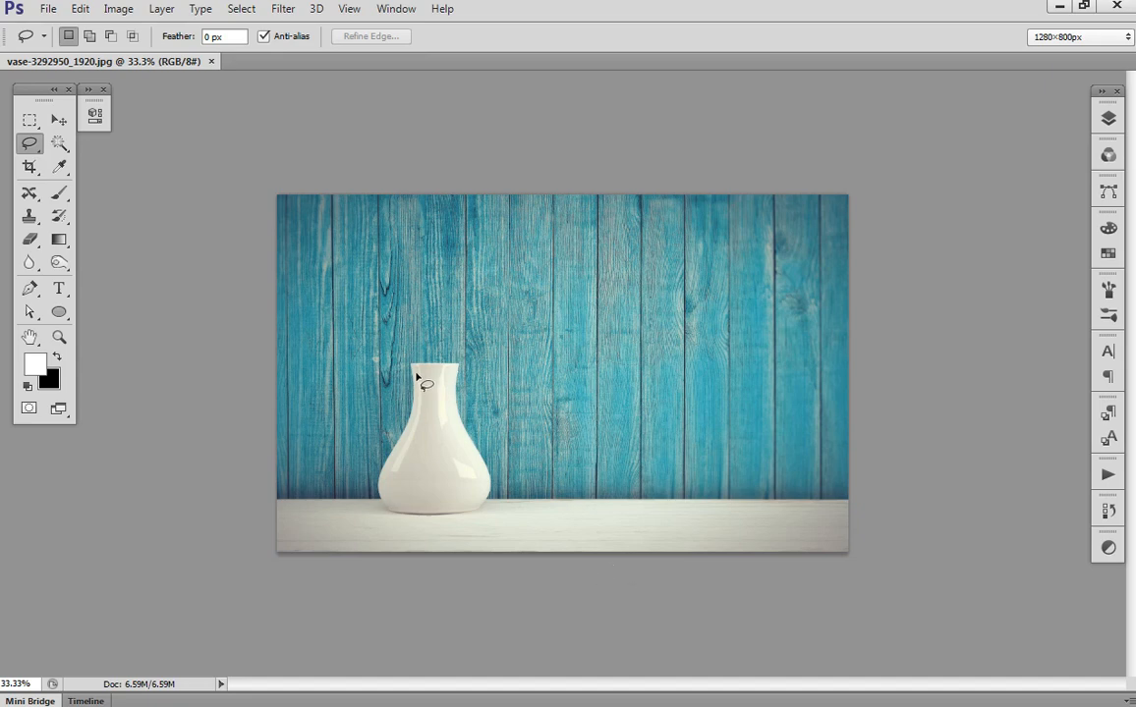
- Switch from the Magic Wand Tool to the Quick Selection Tool
left_click(54, 144)
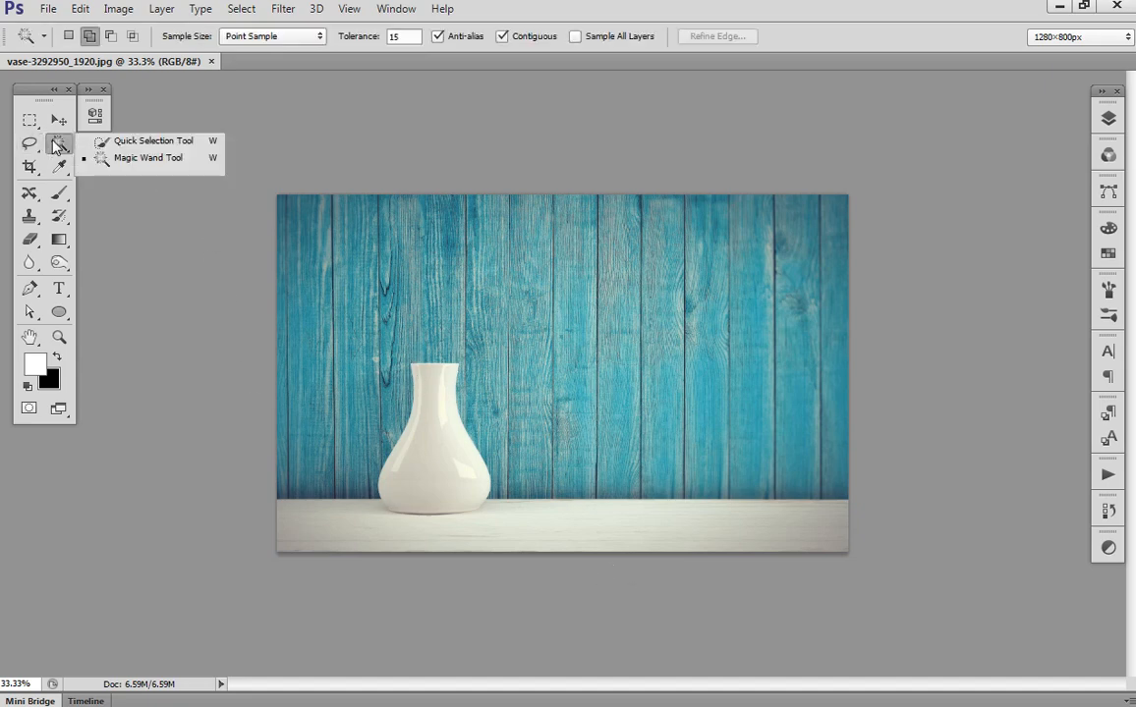
left_click(146, 143)
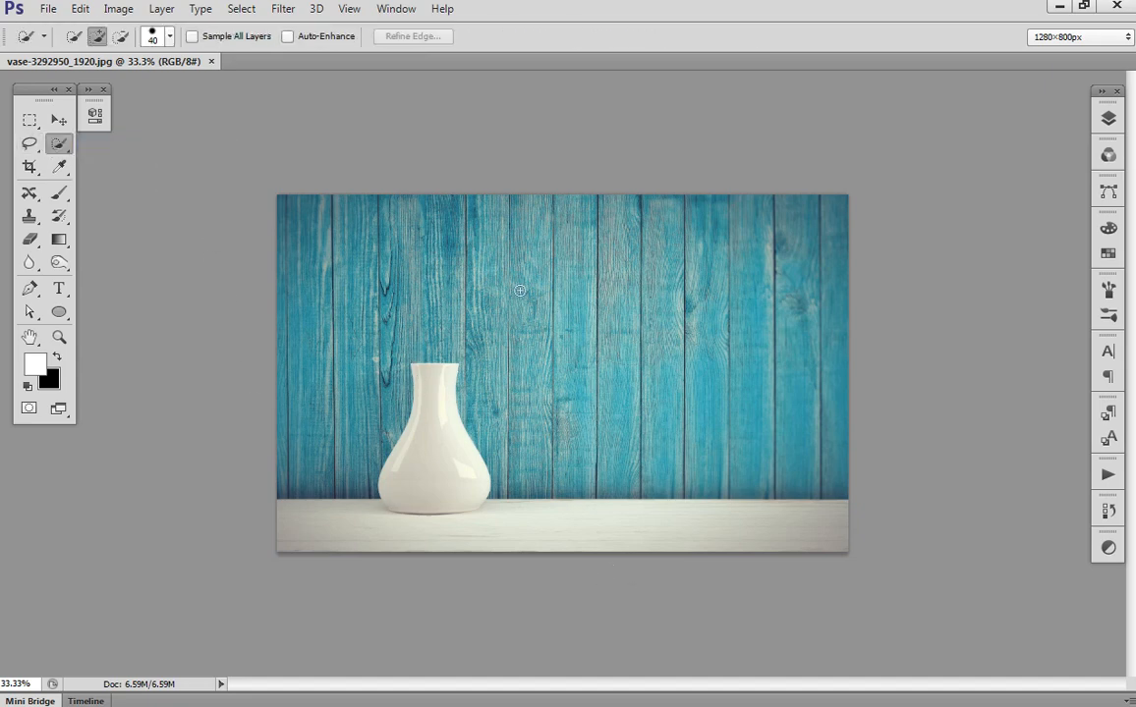
right_click(64, 147)
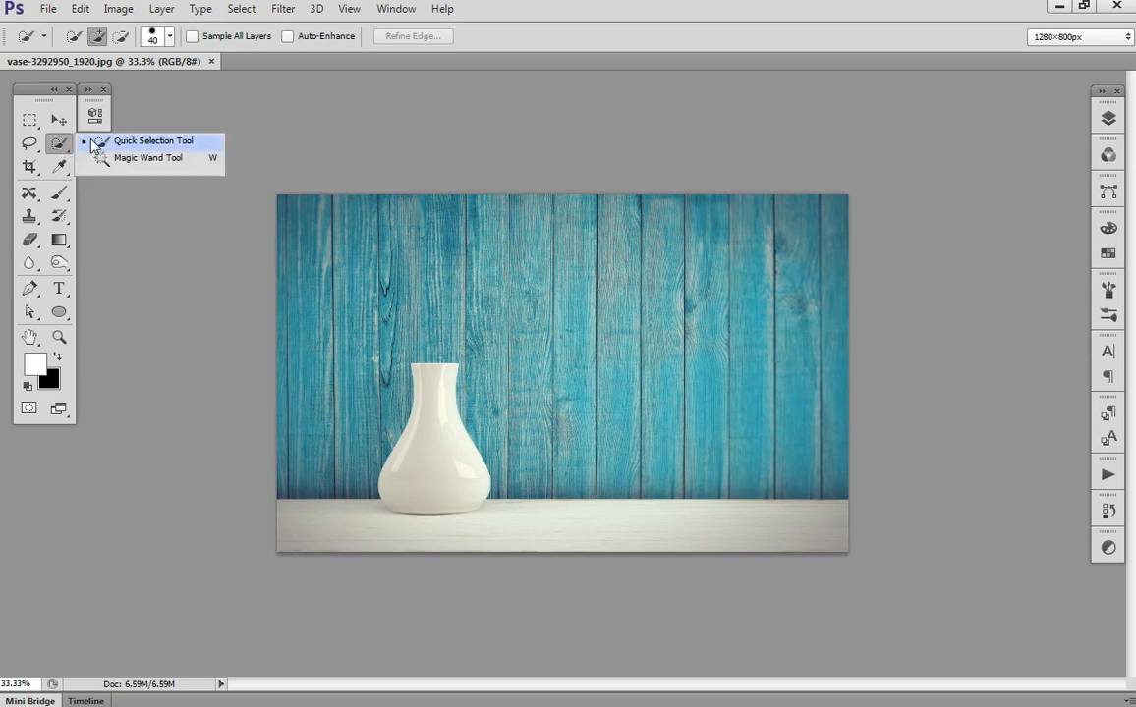
left_click(102, 139)
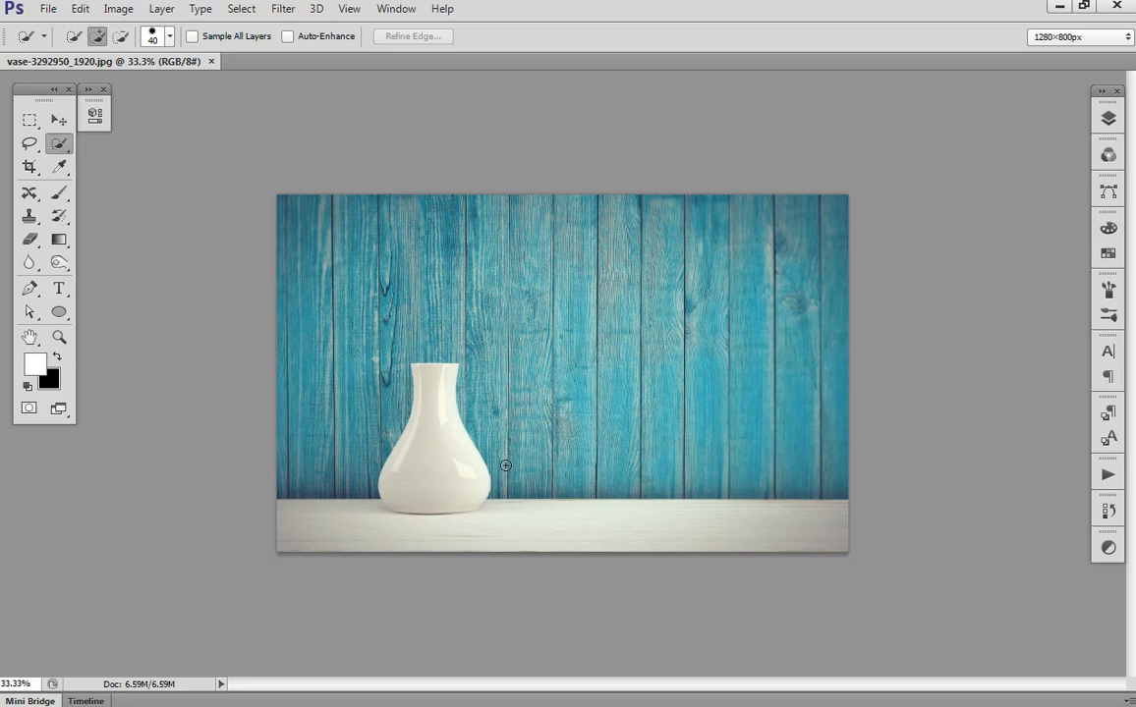
- Try enlarging the Quick Selection brush over the vase to a size of 150
left_click_drag(331, 358, 541, 523)
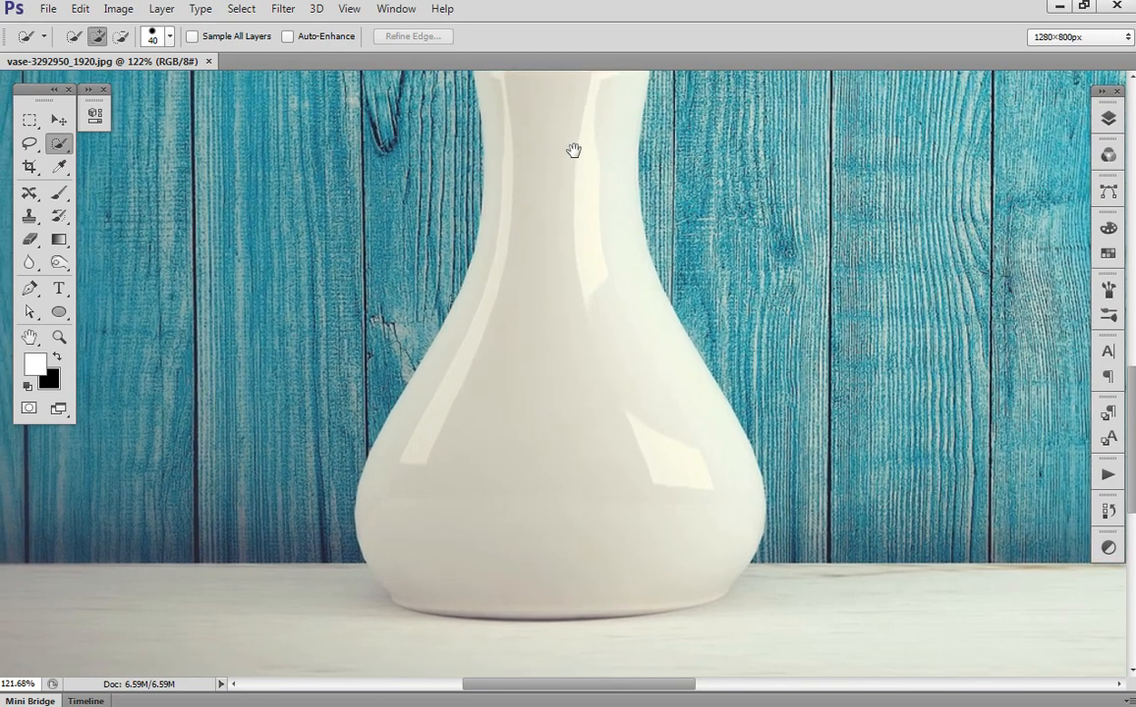
mouse_move(574, 159)
left_mouse_down()
mouse_move(621, 210)
mouse_move(625, 147)
left_mouse_up()
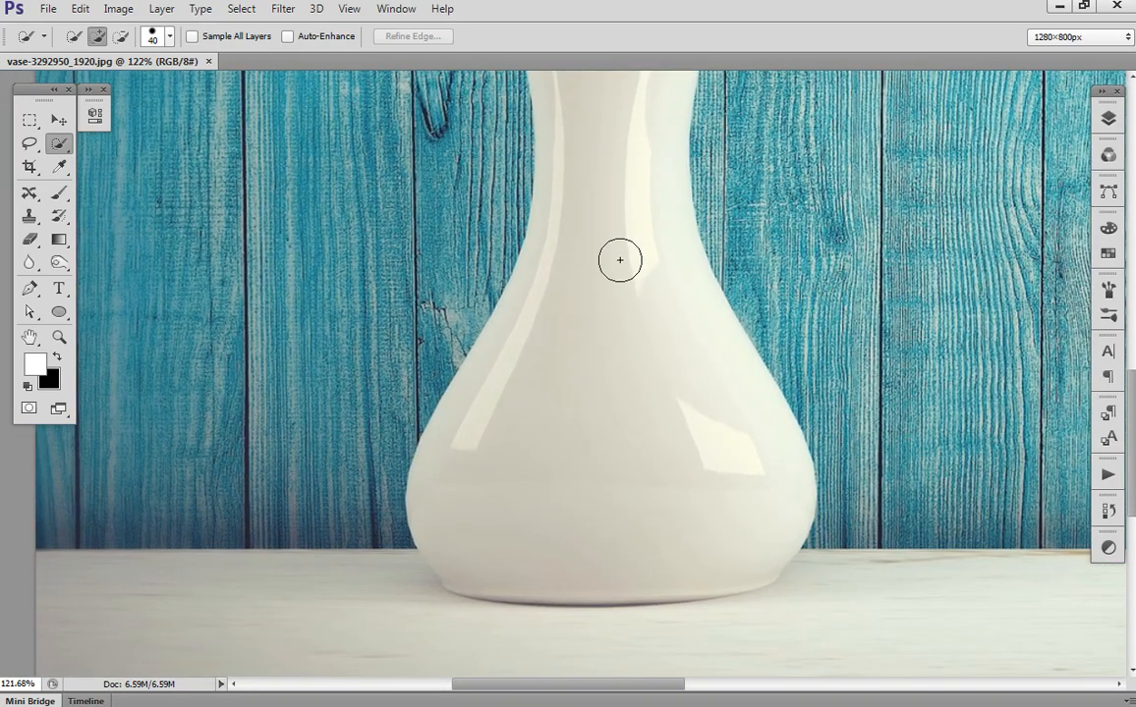
mouse_move(632, 313)
left_mouse_down()
mouse_move(661, 329)
mouse_move(634, 345)
mouse_move(602, 294)
left_mouse_up()
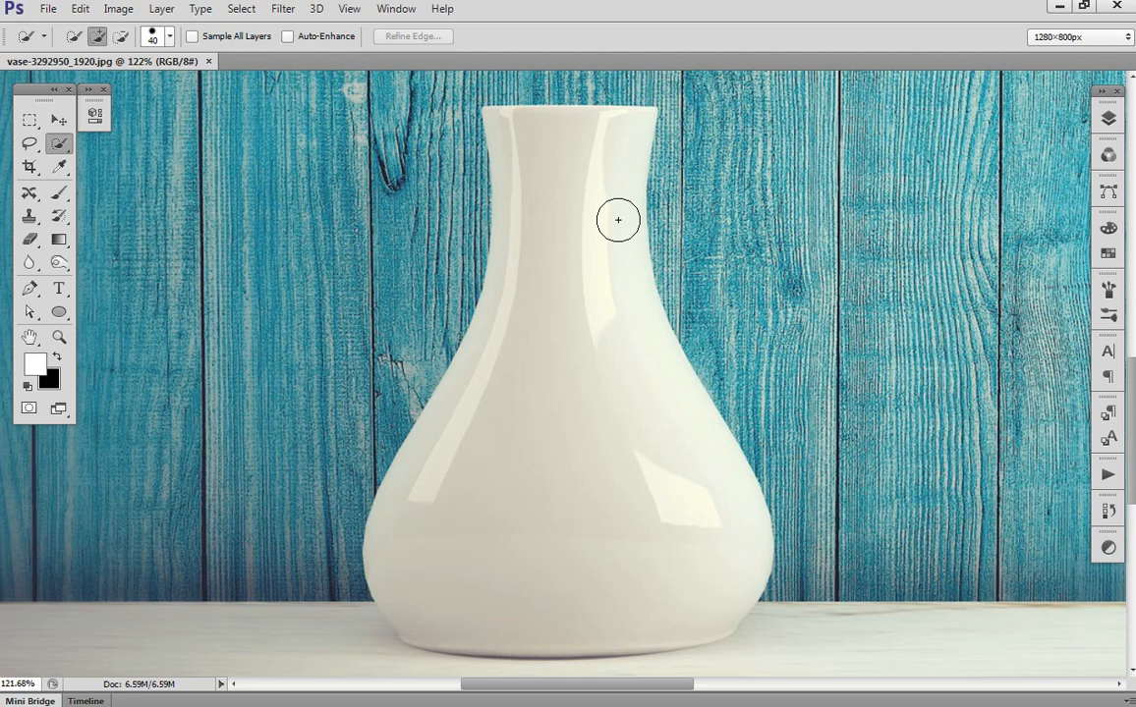
key("bracketleft")
key("bracketleft")
key("bracketleft")
key("bracketright")
key("bracketright")
key("bracketright")
key("bracketright")
key("bracketright")
key("bracketright")
key("bracketright")
key("bracketright")
key("bracketright")
key("bracketright")
key("bracketright")
key("bracketright")
key("bracketright")
key("bracketleft")
key("bracketleft")
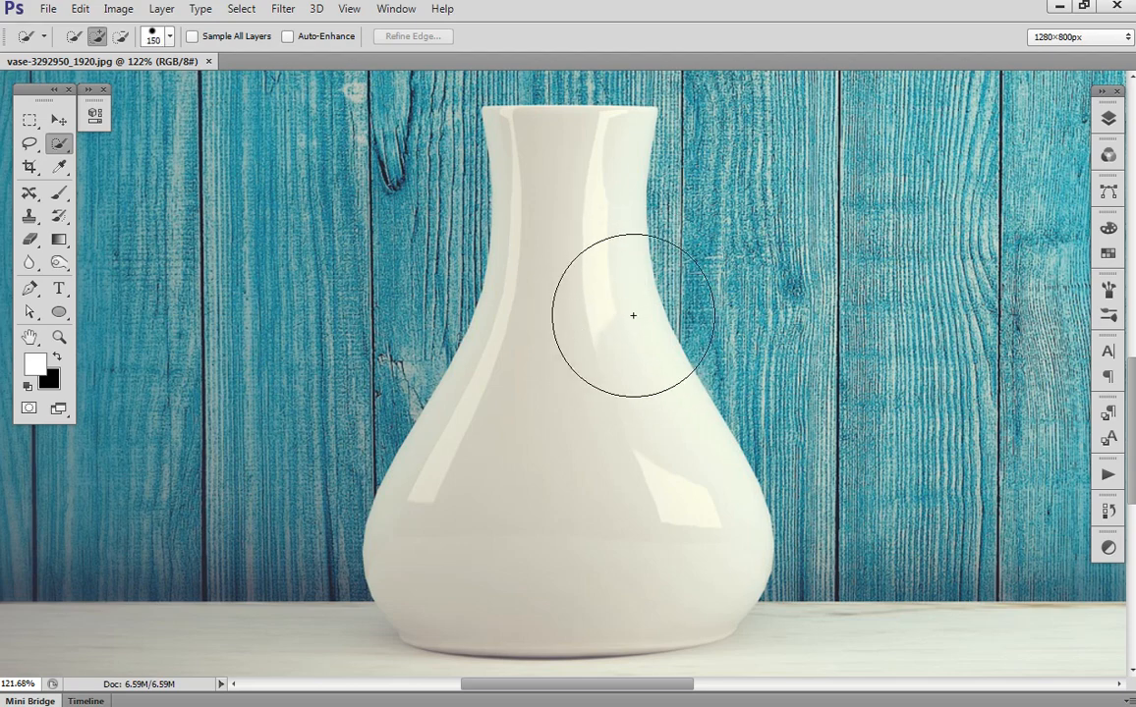
- Reduce the Quick Selection brush size to 20 and select the whole vase with a stroke from its neck to its body
key("bracketleft")
key("bracketleft")
key("bracketleft")
key("bracketleft")
key("bracketleft")
key("bracketleft")
key("bracketleft")
key("bracketleft")
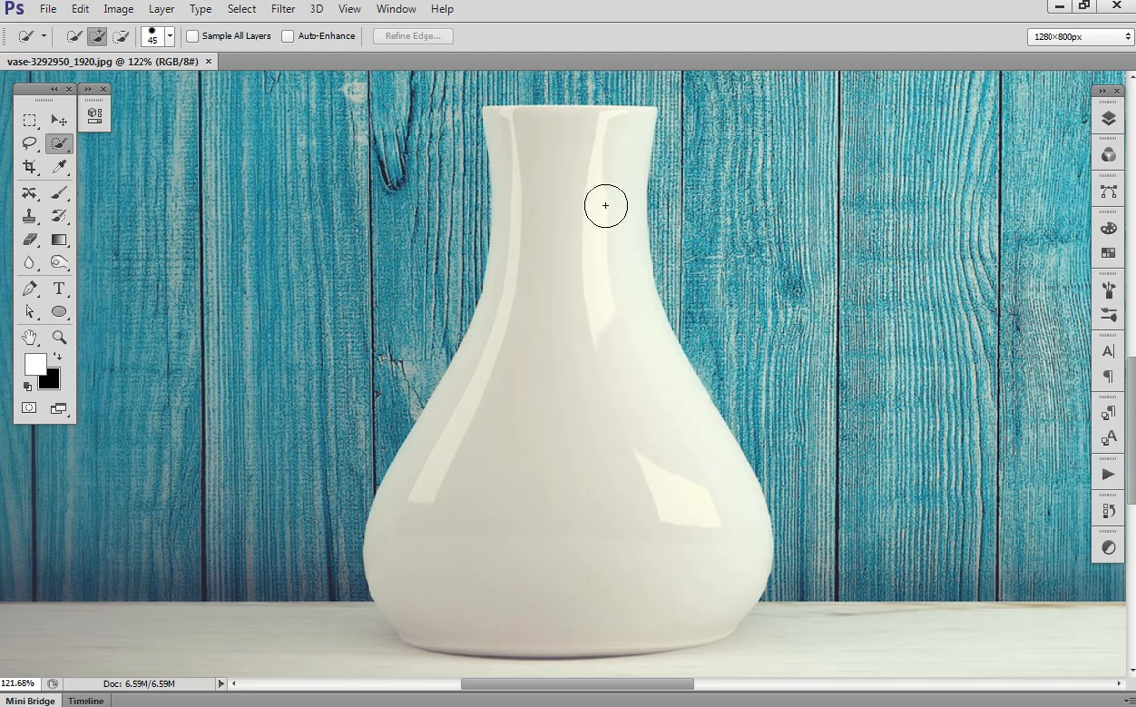
key("bracketleft")
key("bracketleft")
key("bracketleft")
key("bracketleft")
key("bracketleft")
key("bracketleft")
key("bracketright")
key("bracketright")
key("bracketright")
key("bracketleft")
left_click_drag(611, 170, 637, 516)
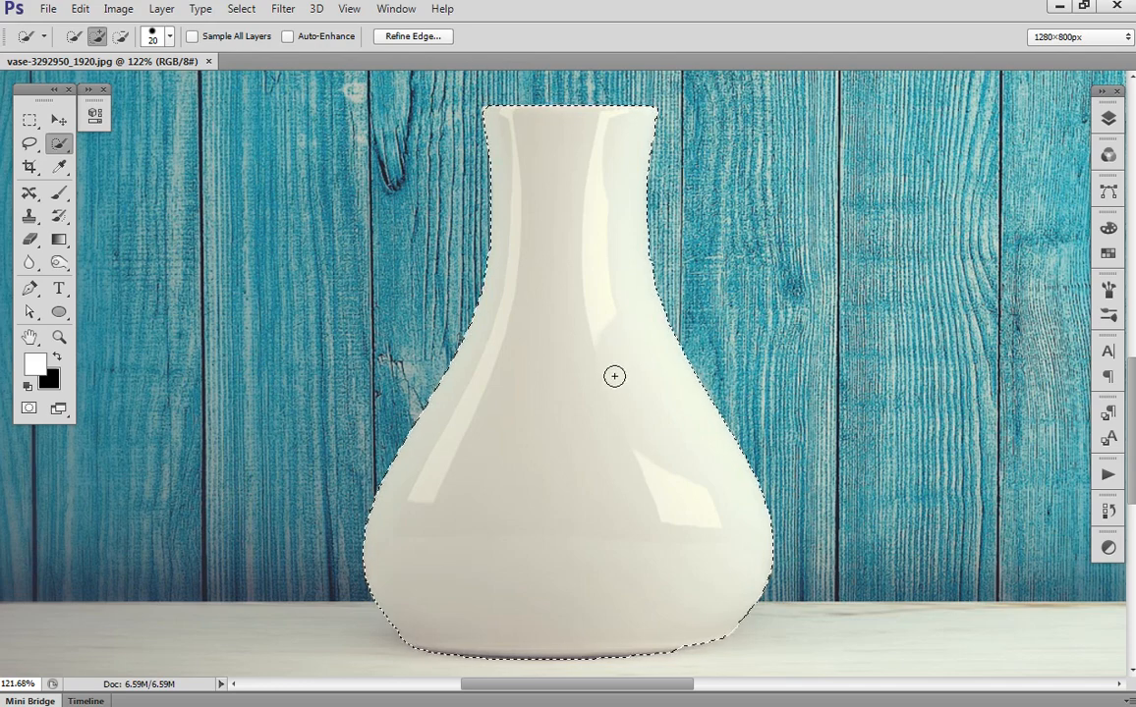
- Smooth the vase selection with a sample radius of 20 pixels
left_click(691, 420, "alt")
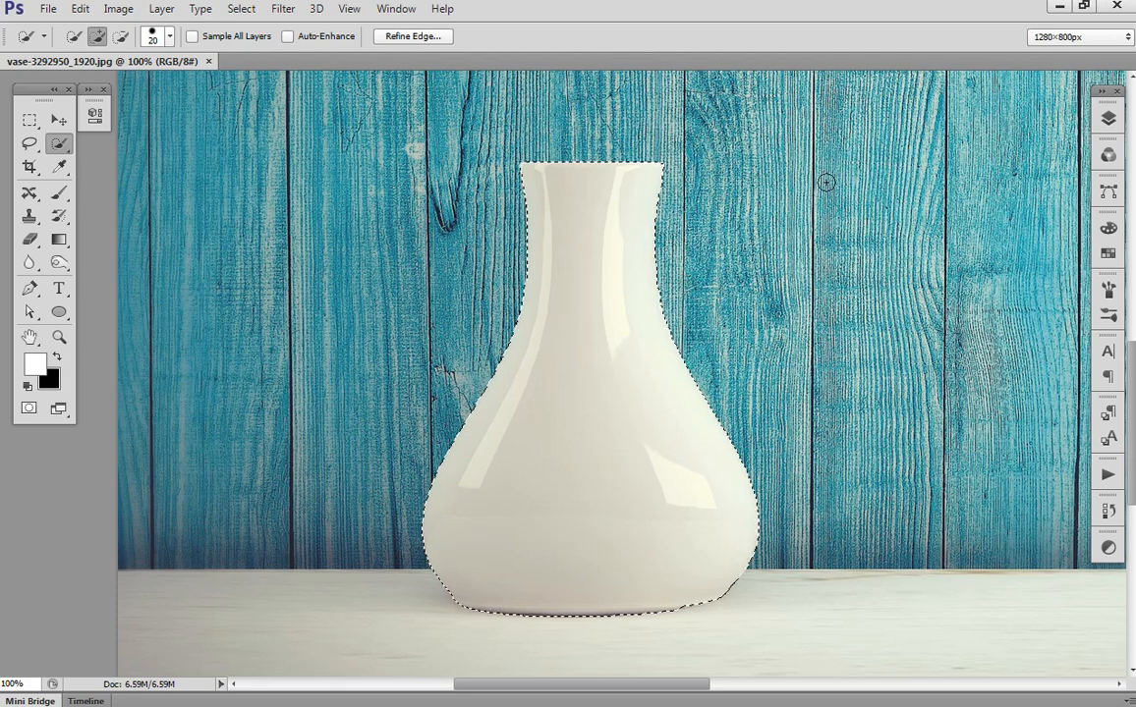
left_click(240, 9)
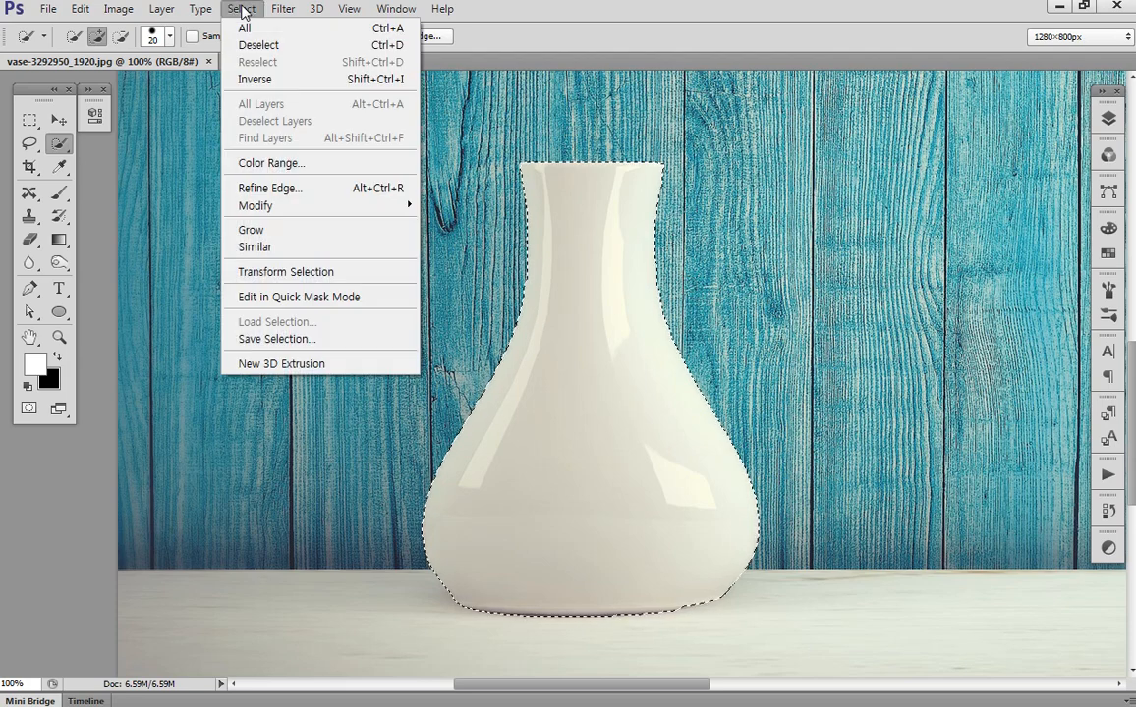
mouse_move(299, 209)
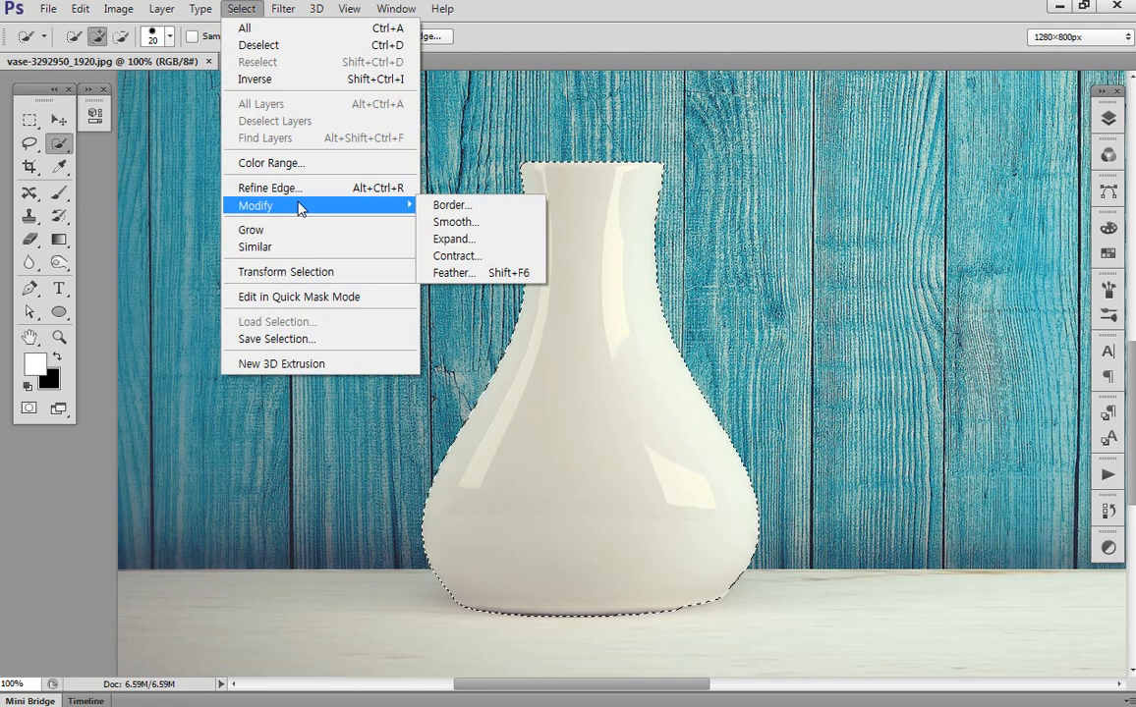
left_click(508, 222)
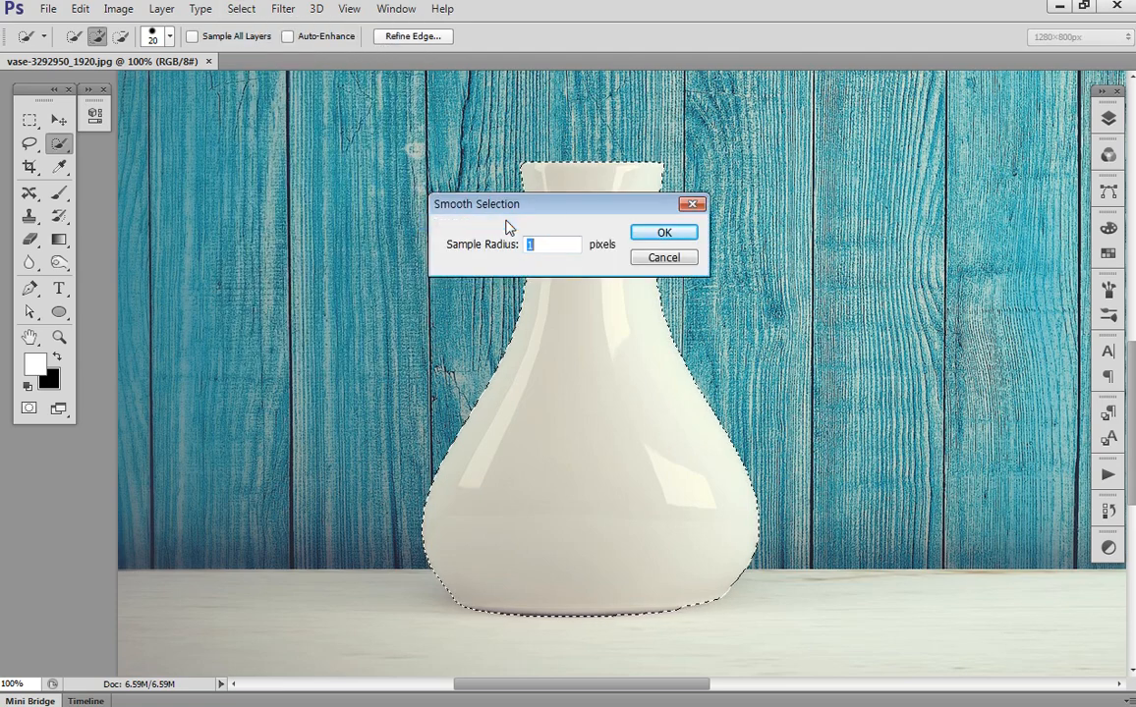
left_click_drag(548, 201, 806, 160)
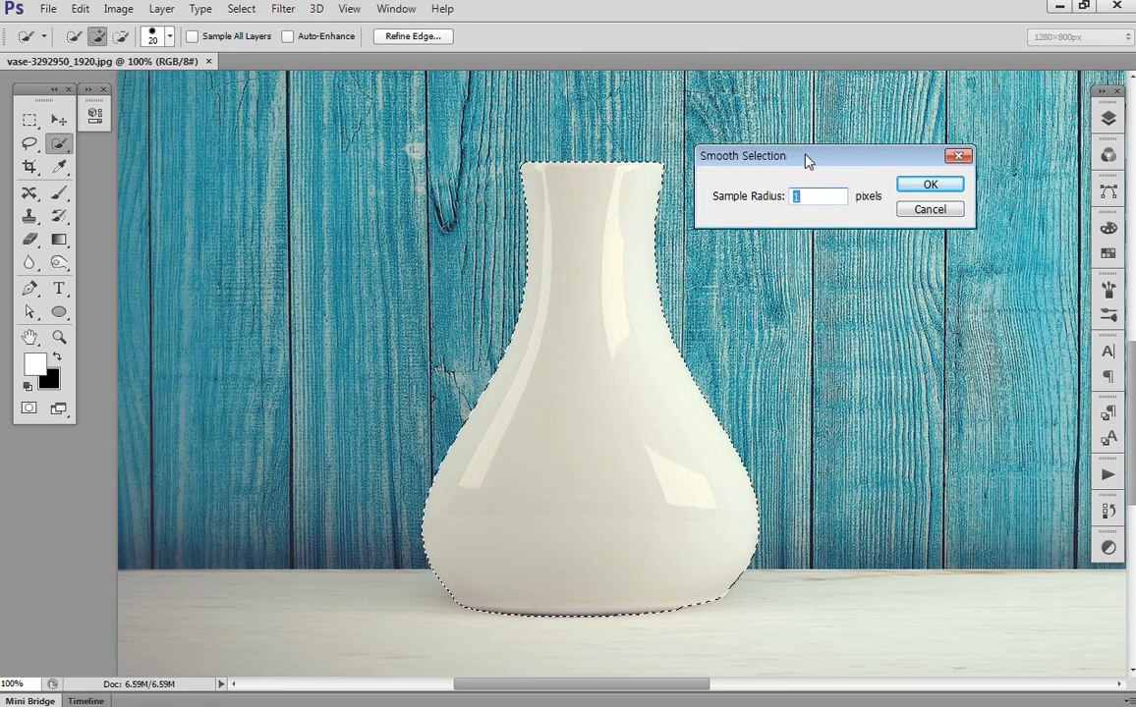
type("20")
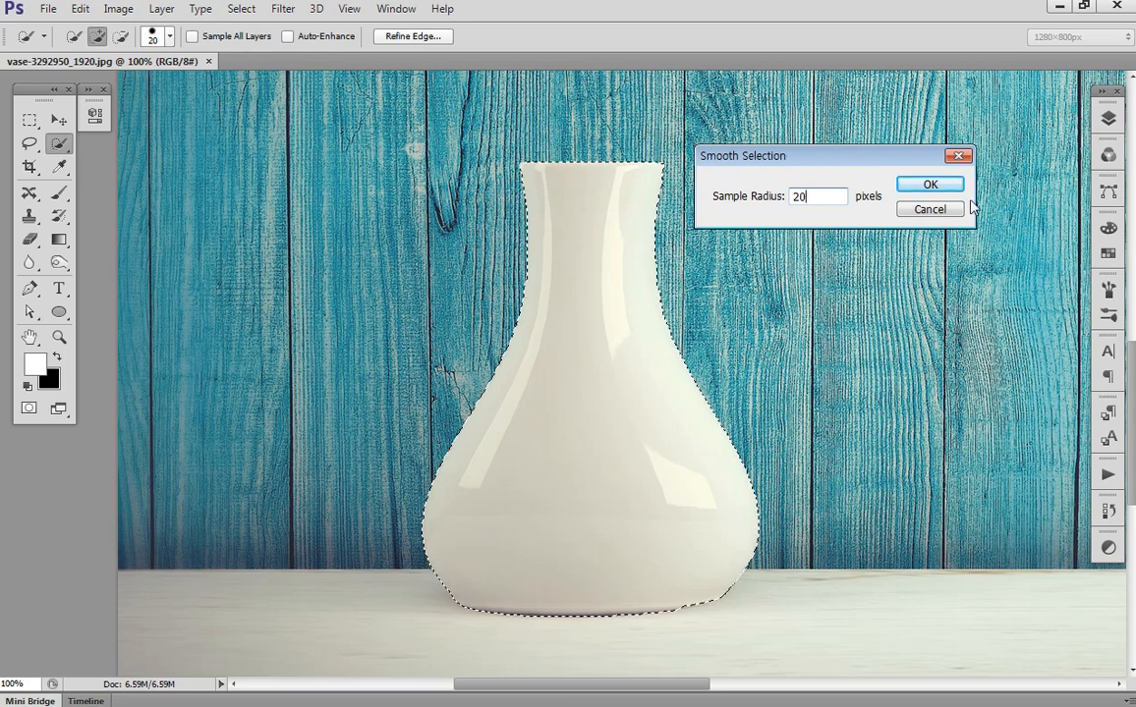
left_click(933, 186)
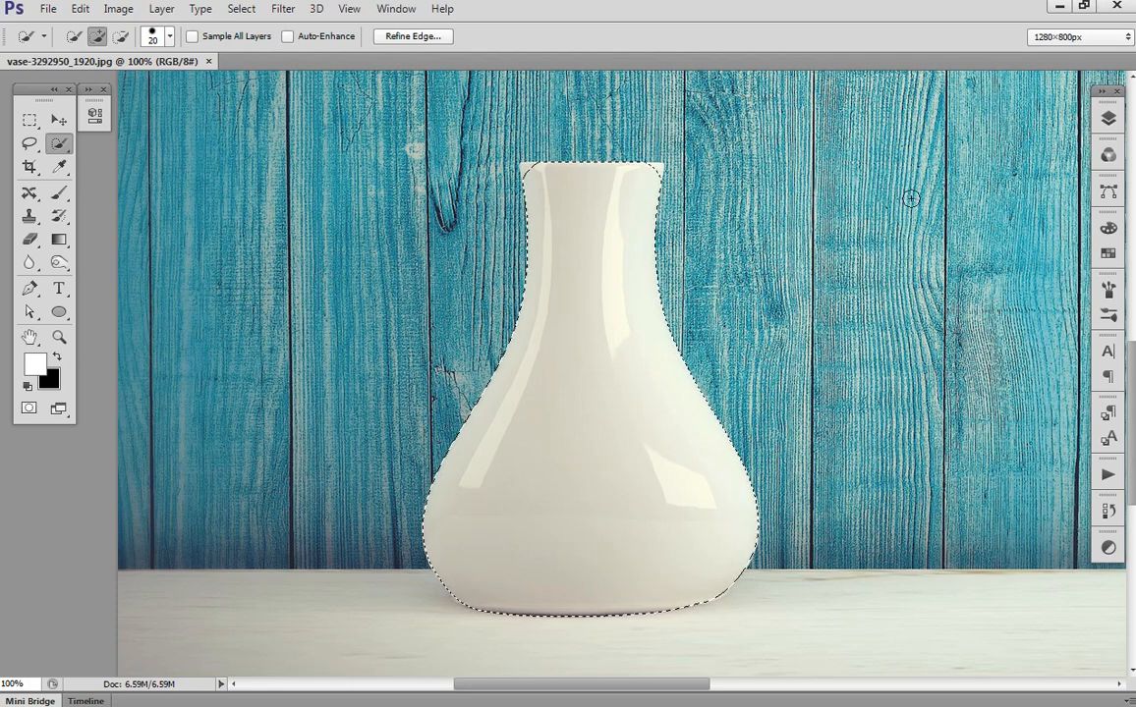
- Examine how the smoothed selection follows the upper corners of the vase's neck and the edge of its base
scroll(660, 177, "up", 6)
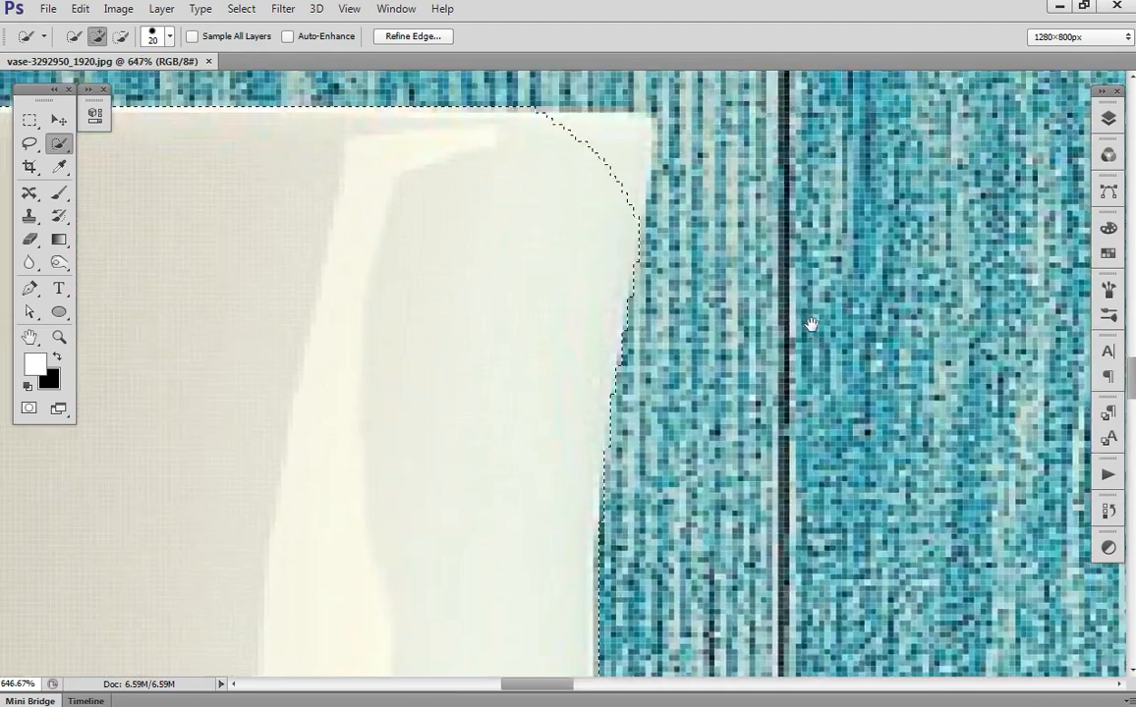
scroll(666, 251, "down", 2)
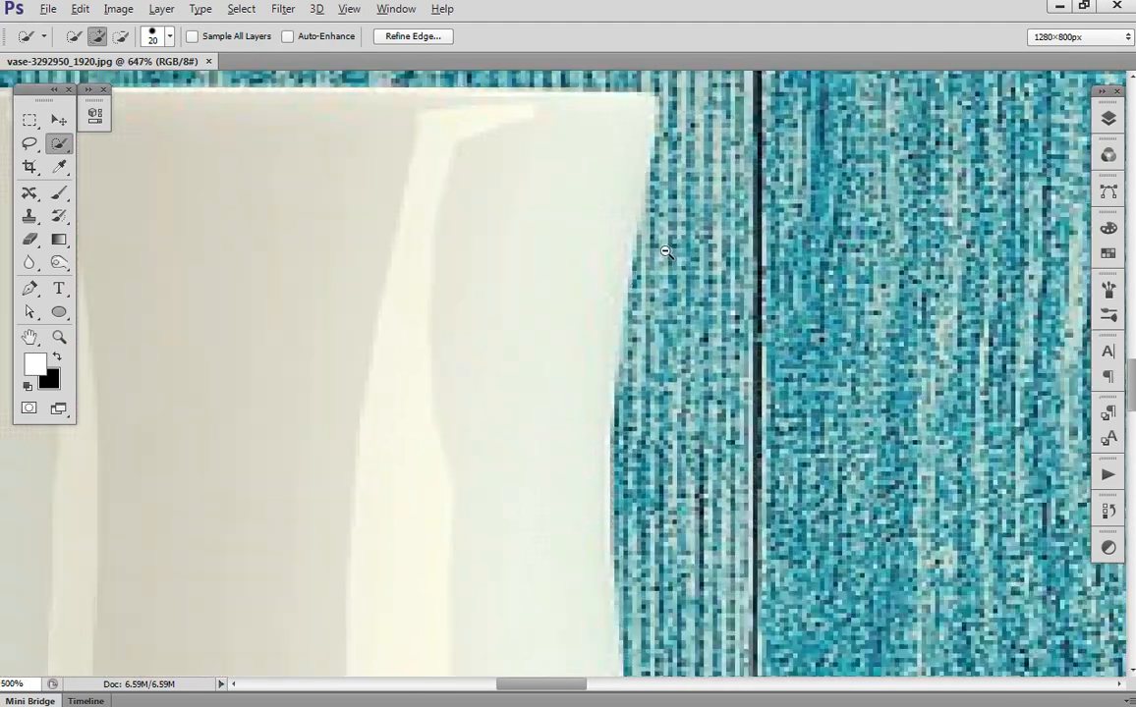
scroll(666, 252, "down", 1)
left_click_drag(666, 252, 811, 299)
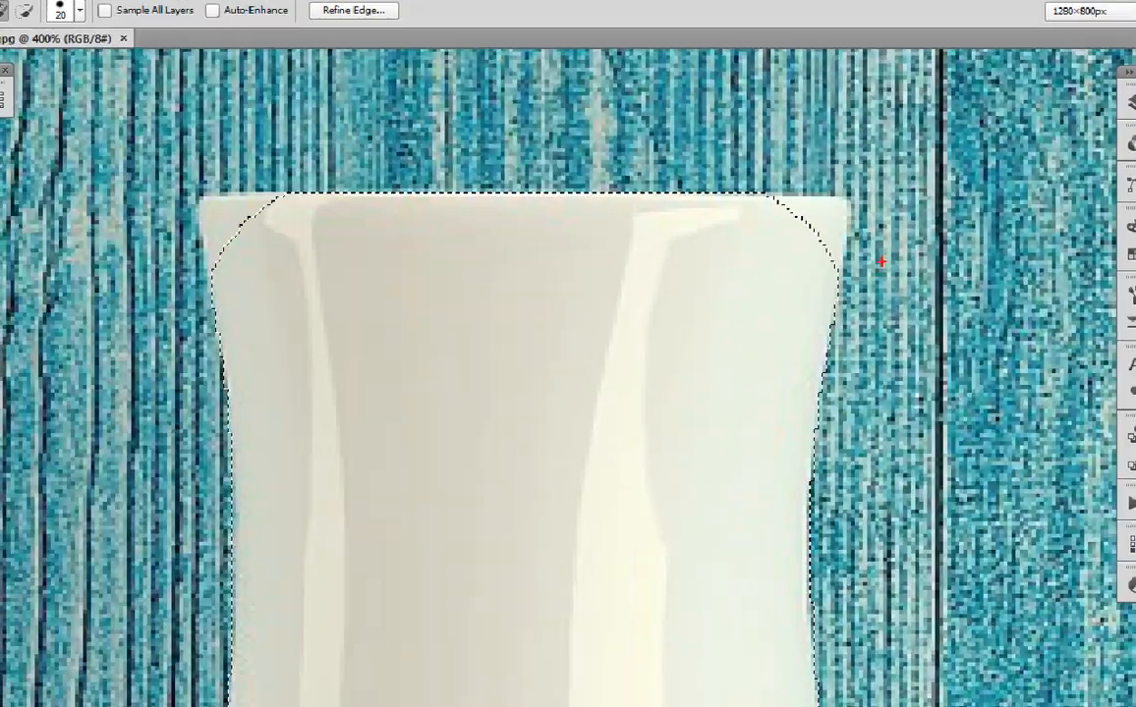
mouse_move(877, 283)
left_mouse_down()
mouse_move(745, 189)
mouse_move(906, 232)
mouse_move(820, 285)
left_mouse_up()
mouse_move(301, 242)
left_mouse_down()
mouse_move(207, 310)
mouse_move(131, 199)
mouse_move(273, 218)
left_mouse_up()
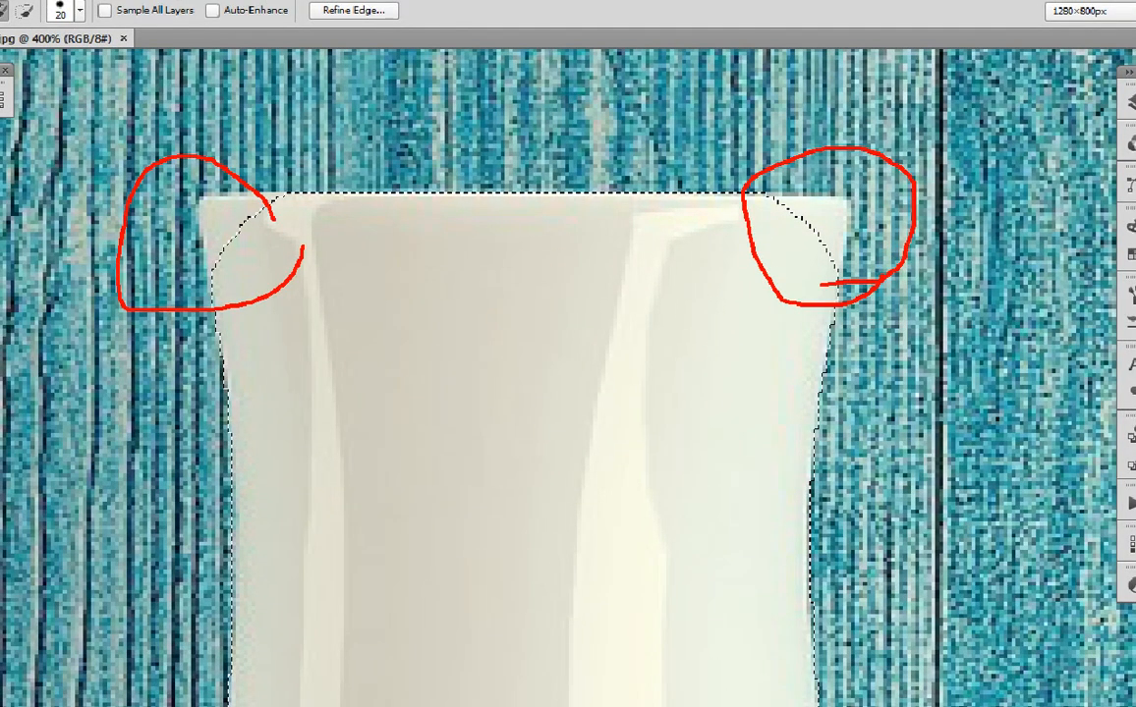
mouse_move(792, 197)
left_mouse_down()
mouse_move(823, 220)
mouse_move(838, 283)
left_mouse_up()
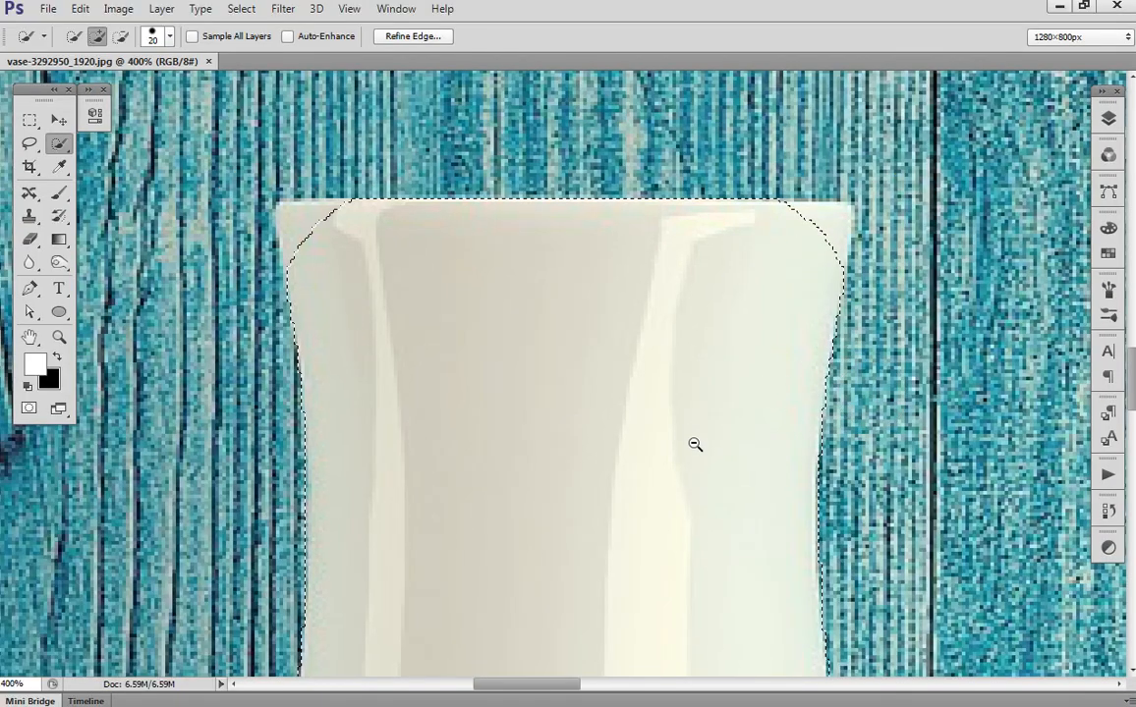
left_click(690, 444, "alt")
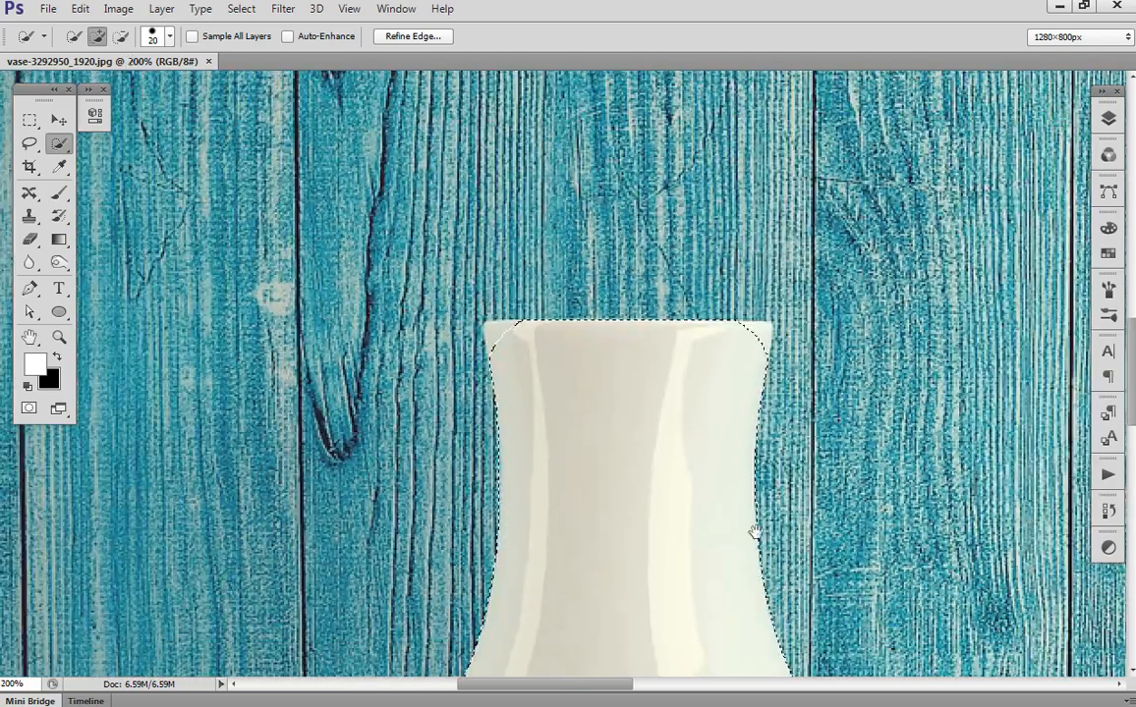
left_click_drag(754, 531, 715, 255)
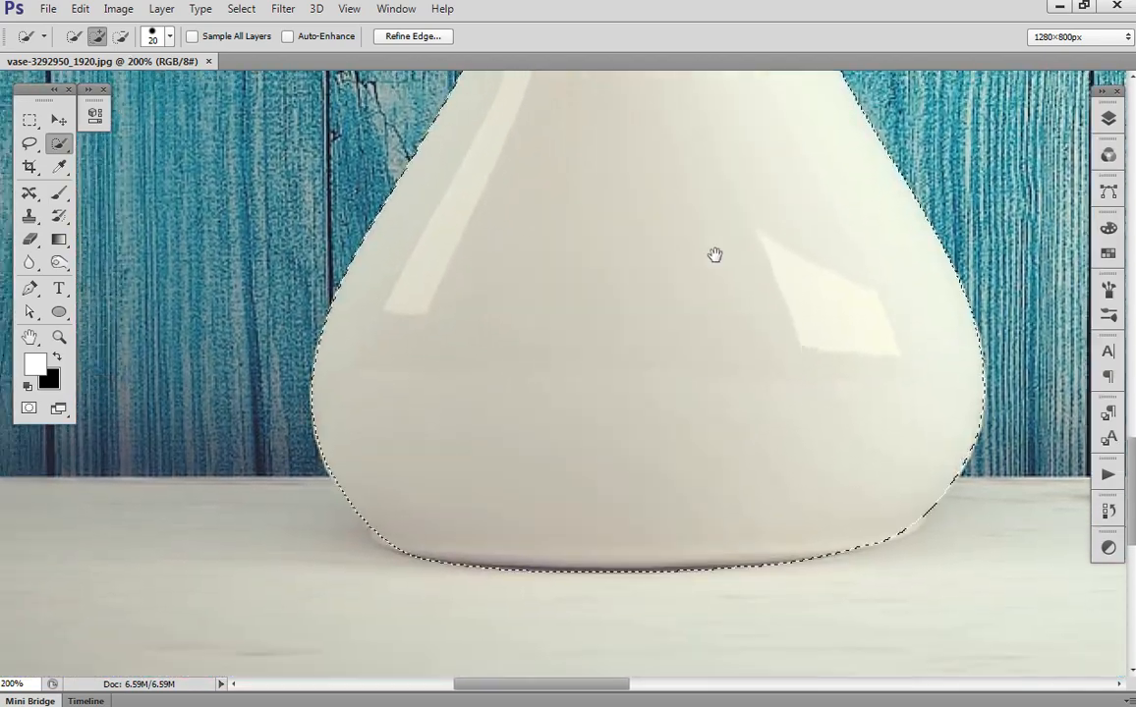
left_click_drag(502, 420, 552, 319)
left_click_drag(279, 375, 672, 525)
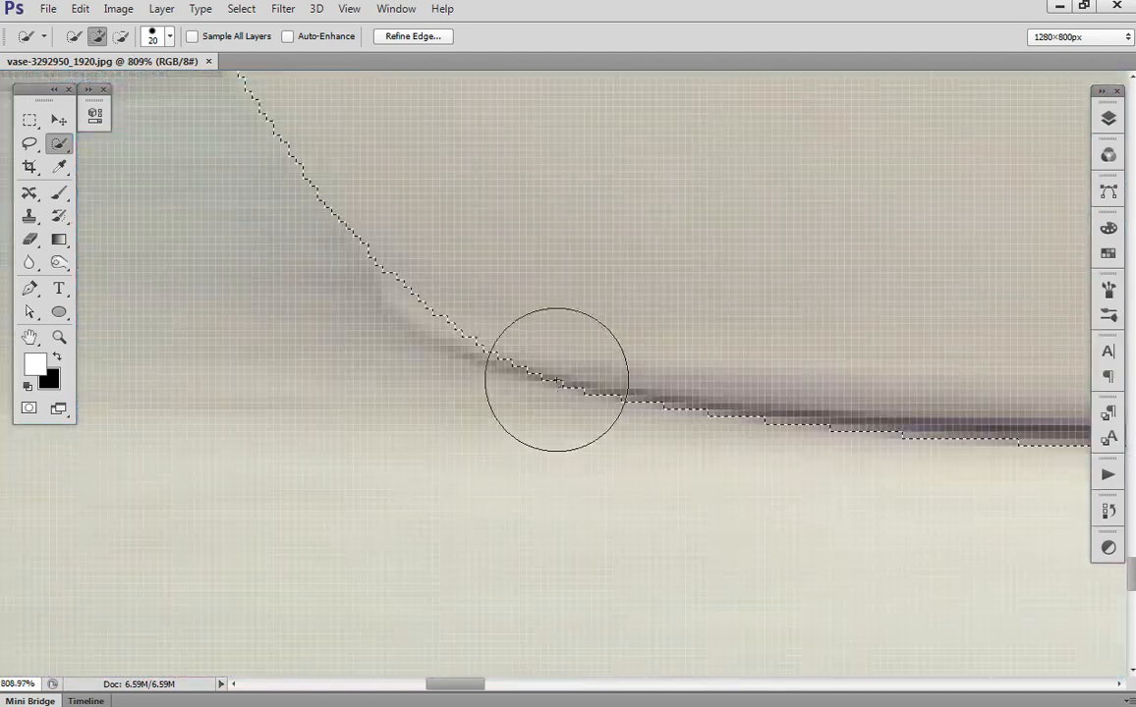
- Shift the vase's selection outline slightly downward with the Lasso Tool
left_click(29, 145)
mouse_move(400, 211)
left_mouse_down()
mouse_move(385, 236)
mouse_move(398, 229)
left_mouse_up()
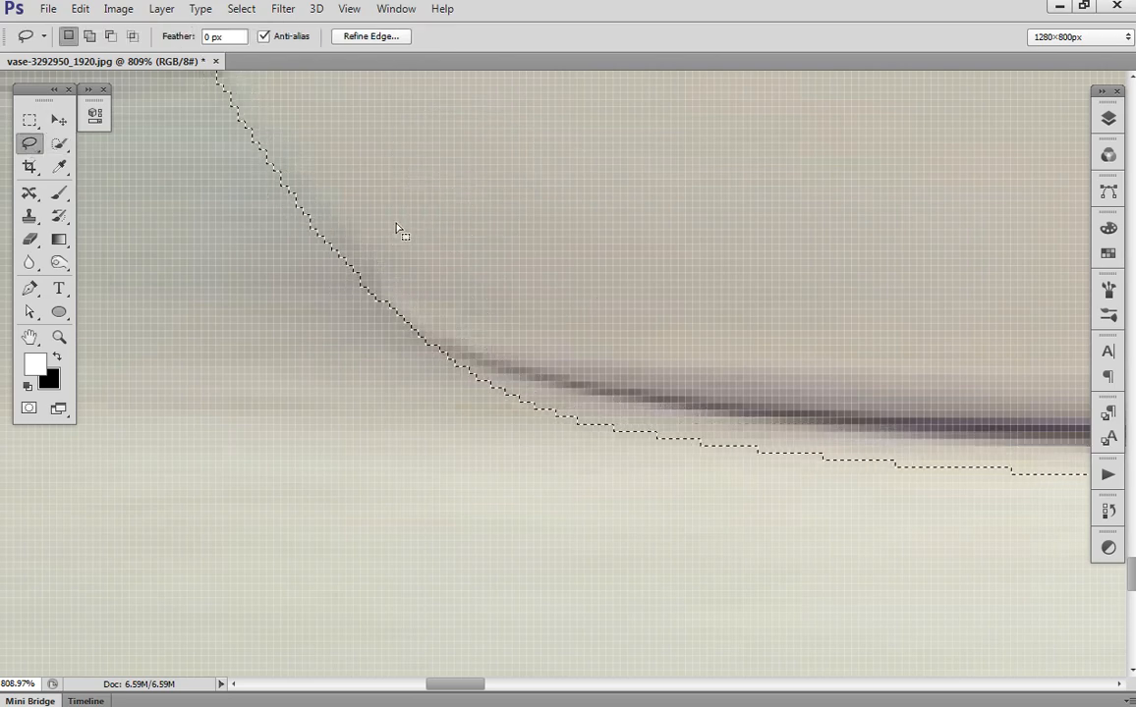
- Undo the last shift of the vase's selection outline and examine how it follows the lower edge of the base
key("ctrl+z")
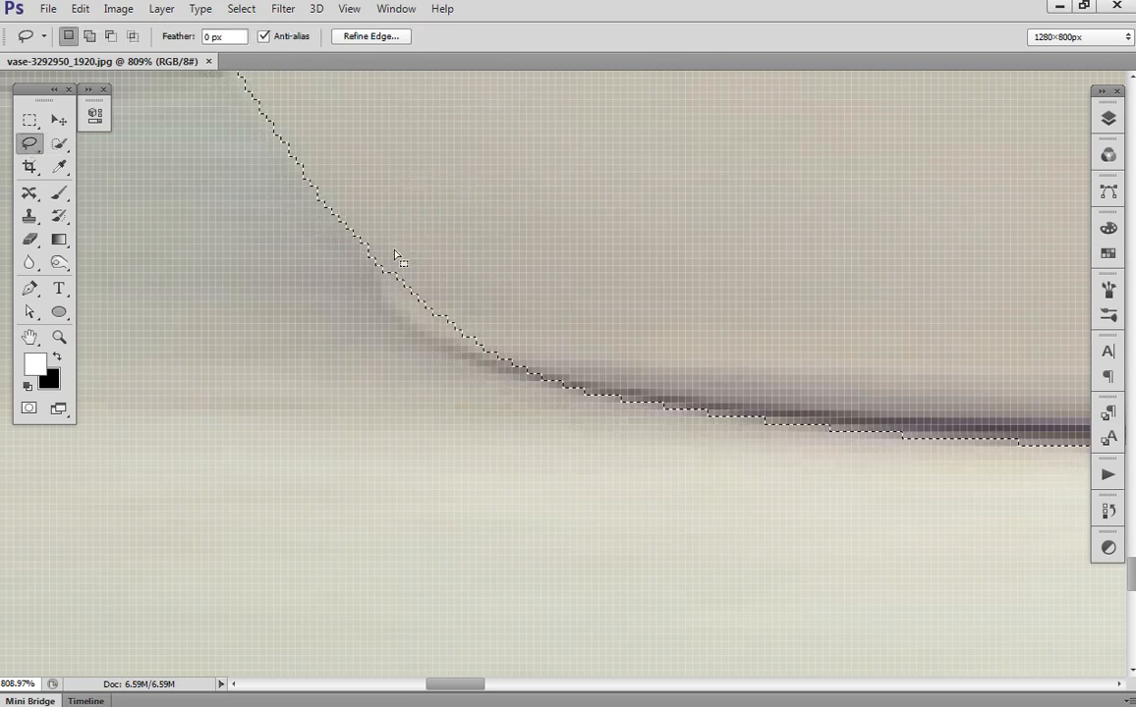
mouse_move(420, 189)
left_mouse_down()
mouse_move(384, 276)
mouse_move(401, 312)
mouse_move(459, 348)
mouse_move(636, 364)
mouse_move(946, 358)
mouse_move(502, 393)
mouse_move(403, 458)
left_mouse_up()
key("ctrl+minus")
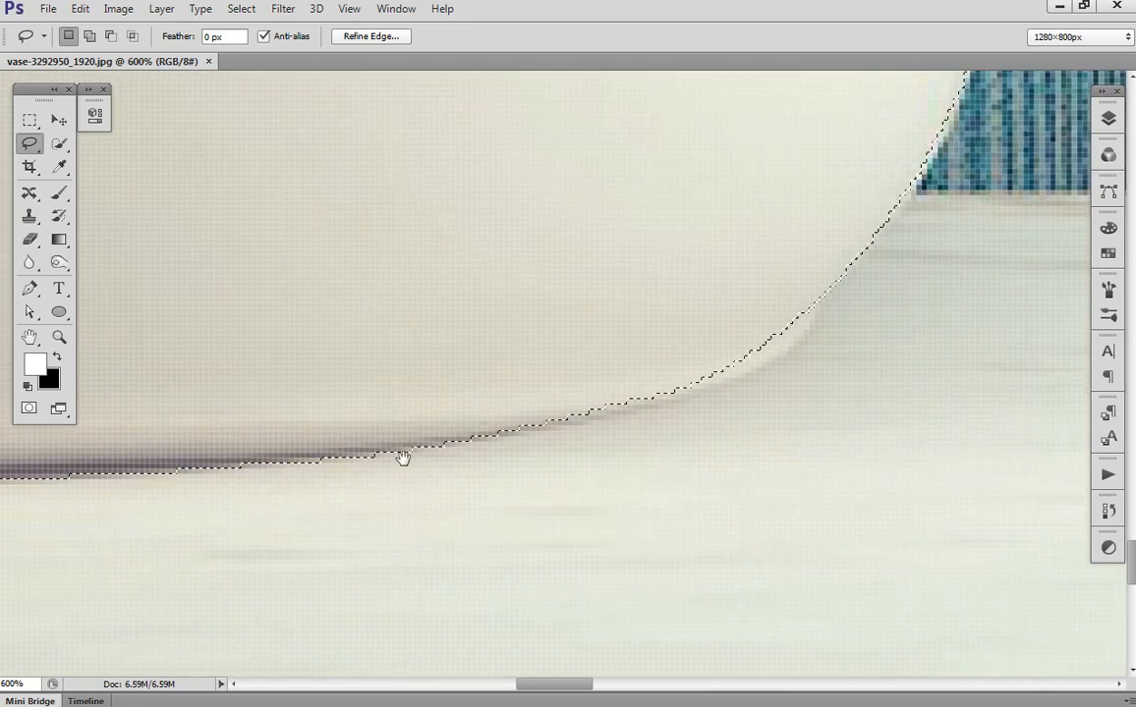
mouse_move(835, 231)
left_mouse_down()
mouse_move(828, 308)
mouse_move(792, 352)
mouse_move(652, 351)
mouse_move(538, 297)
left_mouse_up()
key("alt")
mouse_move(861, 271)
left_mouse_down()
mouse_move(828, 294)
mouse_move(813, 332)
mouse_move(807, 516)
left_mouse_up()
- Add the missing upper-left corner of the vase's neck to the selection with the Lasso Tool
key("ctrl+minus")
key("ctrl+minus")
key("ctrl+minus")
key("ctrl+minus")
key("ctrl+minus")
left_click_drag(722, 88, 685, 353)
left_click(654, 355, "ctrl")
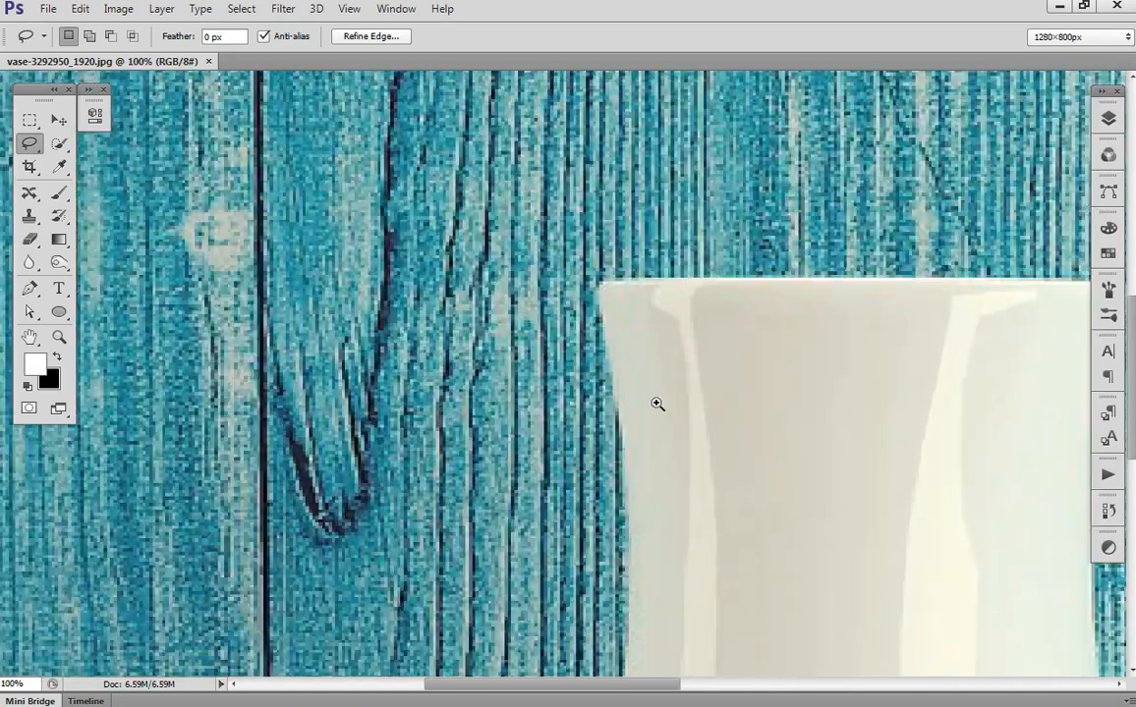
mouse_move(657, 404)
left_mouse_down()
mouse_move(638, 376)
mouse_move(697, 294)
left_mouse_up()
key("shift")
mouse_move(353, 381)
left_mouse_down()
mouse_move(322, 372)
mouse_move(311, 337)
mouse_move(303, 249)
mouse_move(418, 239)
left_mouse_up()
- Add the missing upper-right corner of the vase's neck to the selection with the Lasso Tool and review the whole outline
left_click_drag(756, 401, 374, 391)
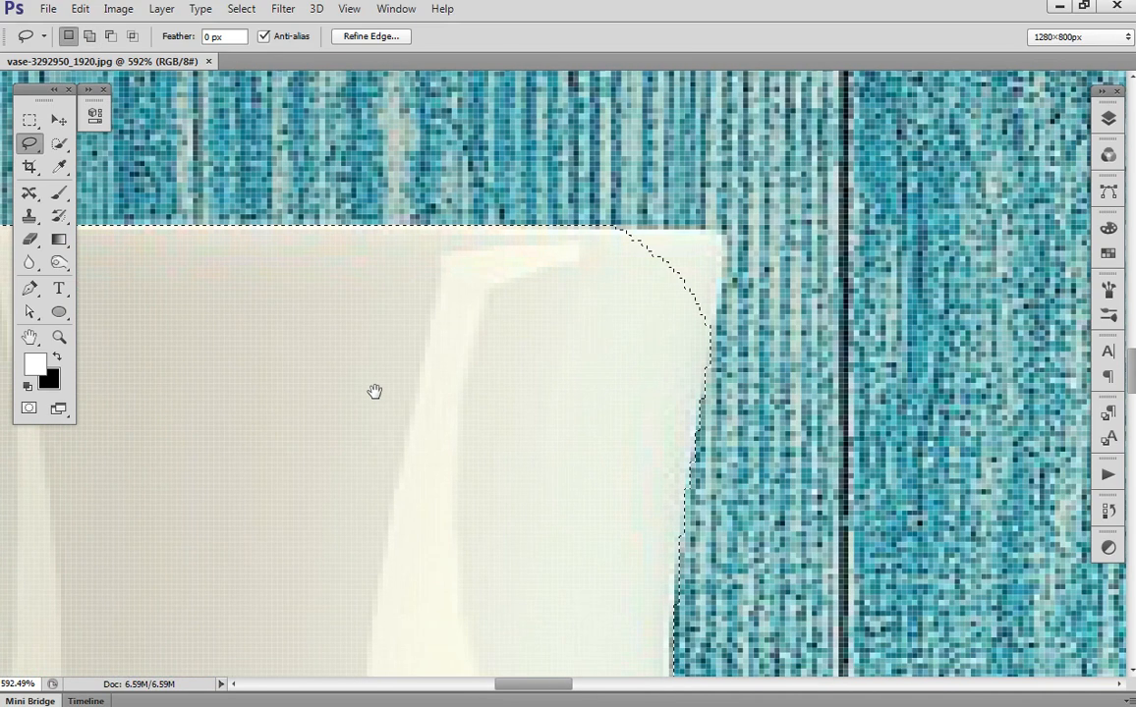
scroll(375, 391, "up", 1)
key("shift")
mouse_move(607, 261)
left_mouse_down()
mouse_move(590, 316)
mouse_move(617, 261)
mouse_move(722, 263)
mouse_move(710, 358)
left_mouse_up()
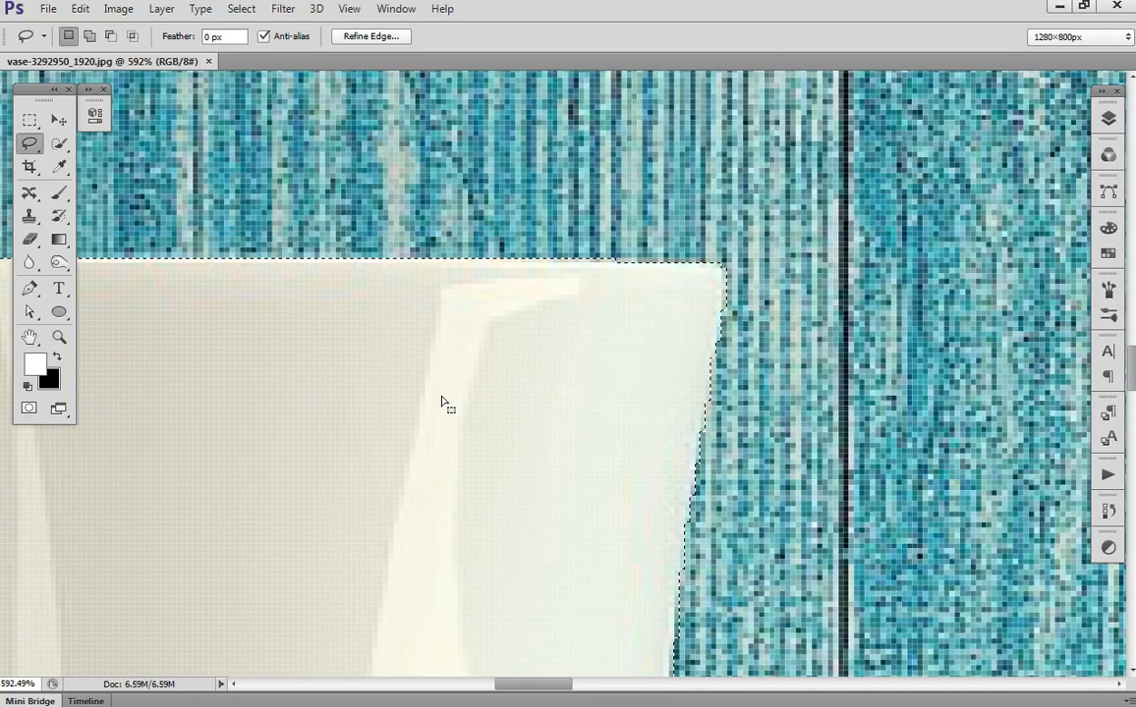
scroll(551, 401, "down", 6)
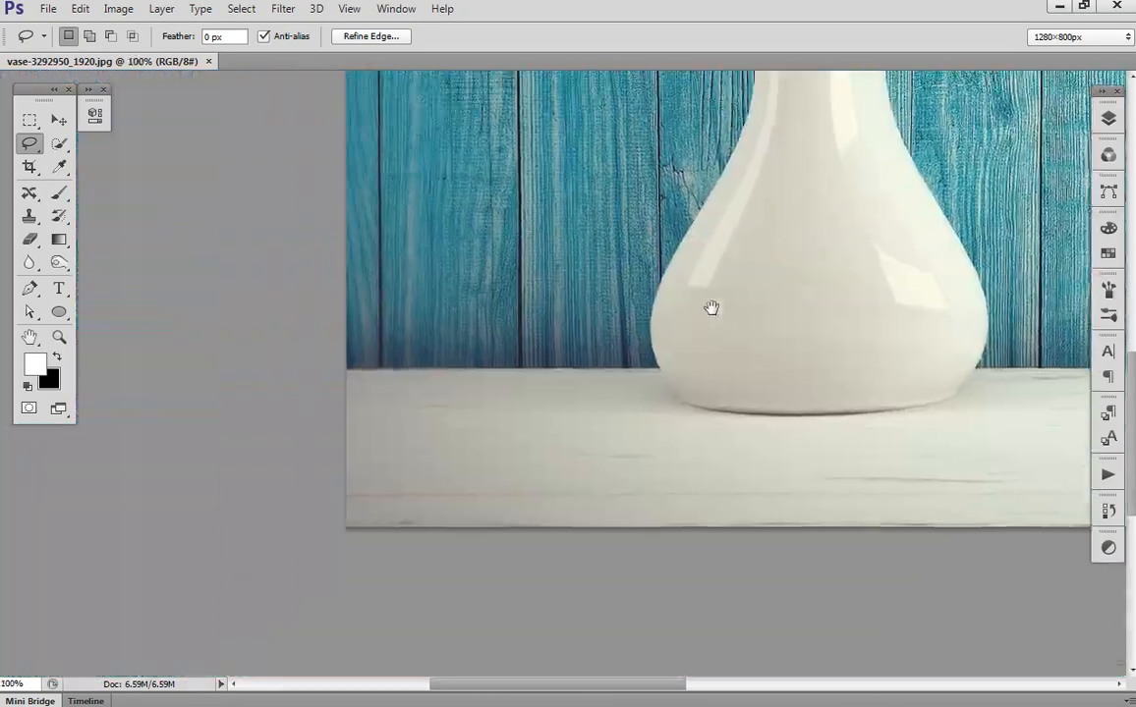
mouse_move(710, 306)
left_mouse_down()
mouse_move(830, 256)
mouse_move(591, 380)
left_mouse_up()
scroll(591, 381, "up", 1)
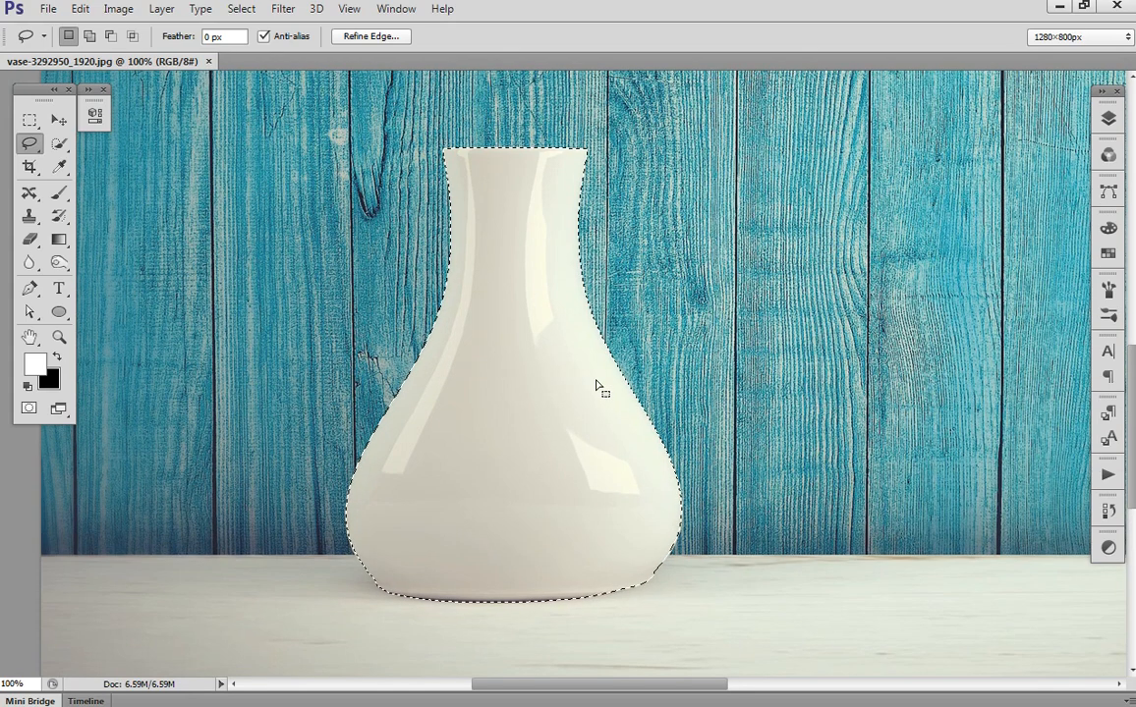
- Switch to the Quick Selection Tool and open the Modify options for the vase selection
left_click(62, 147)
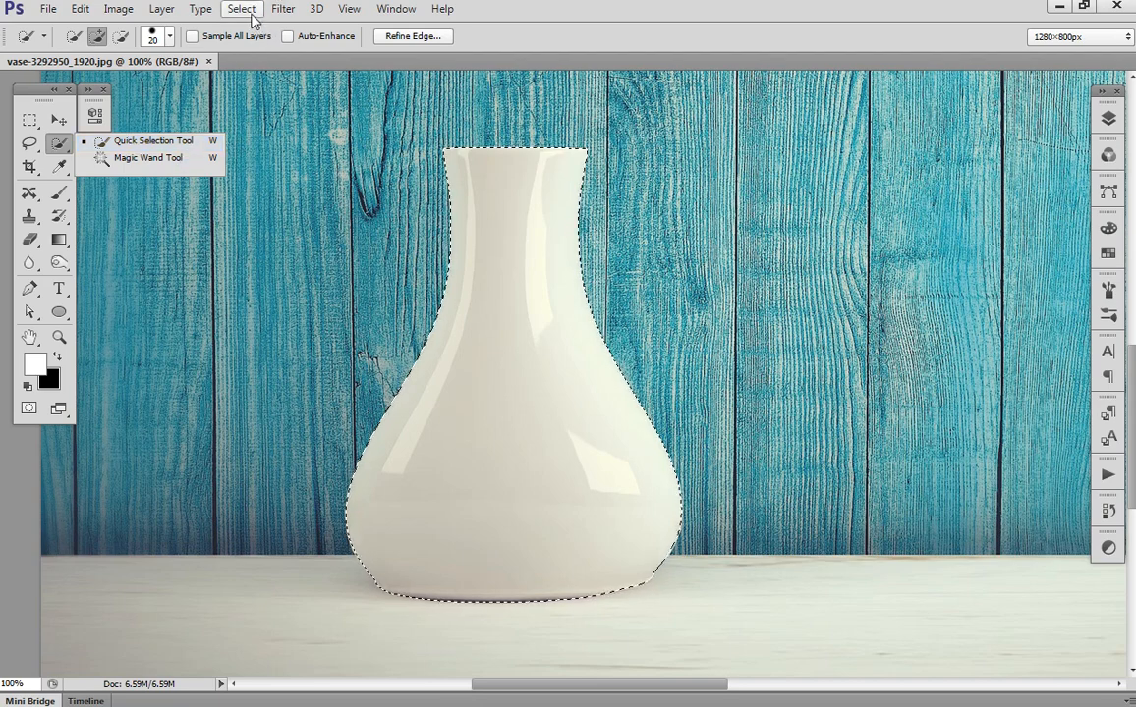
left_click(241, 9)
mouse_move(341, 210)
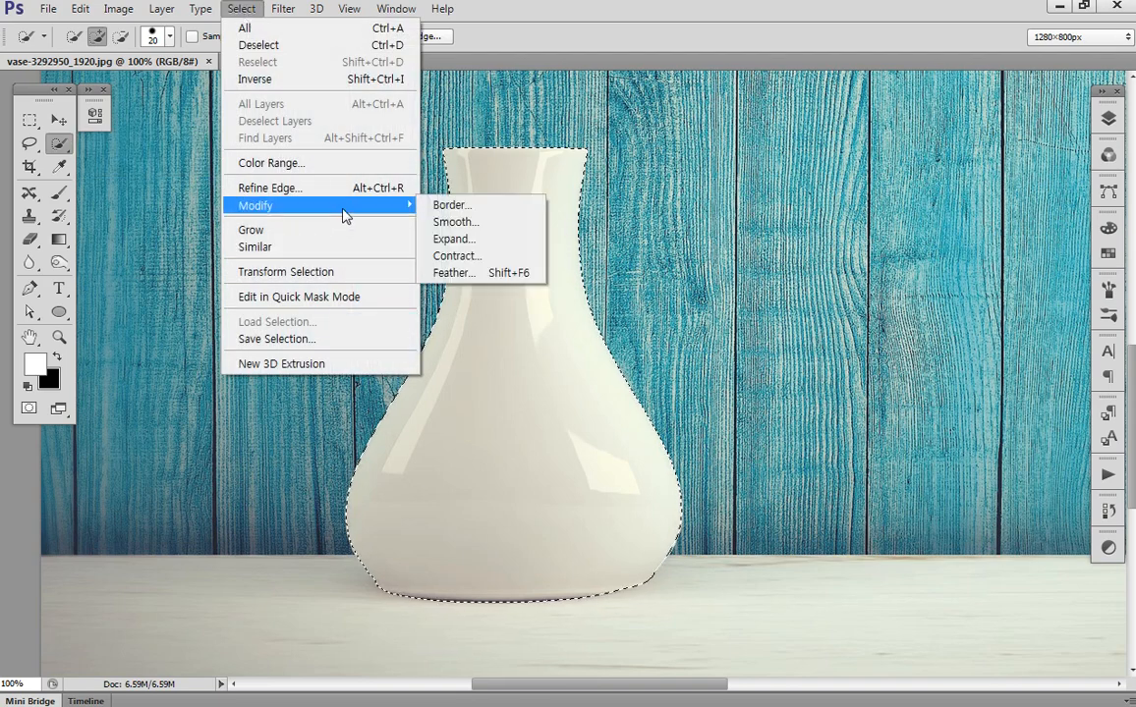